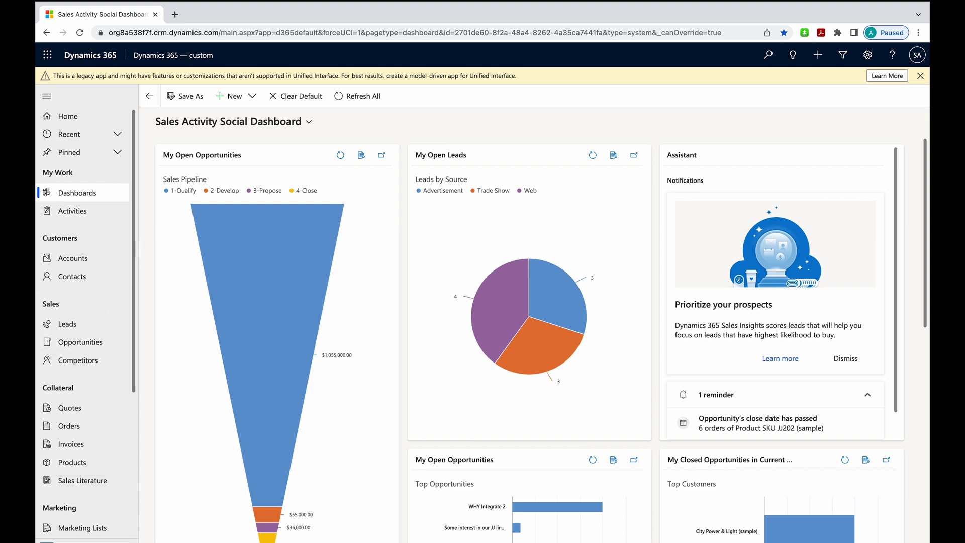
Switch to the Adobe Acrobat Sign area and open the Data Mappings list to start a new mapping
{"action": "left_click", "coordinate": [75, 540]}
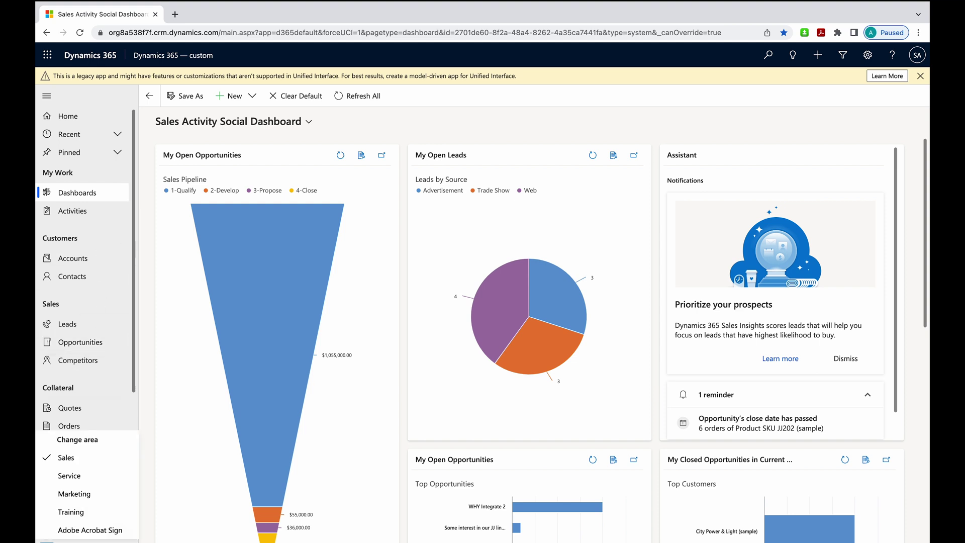
{"action": "left_click", "coordinate": [76, 532]}
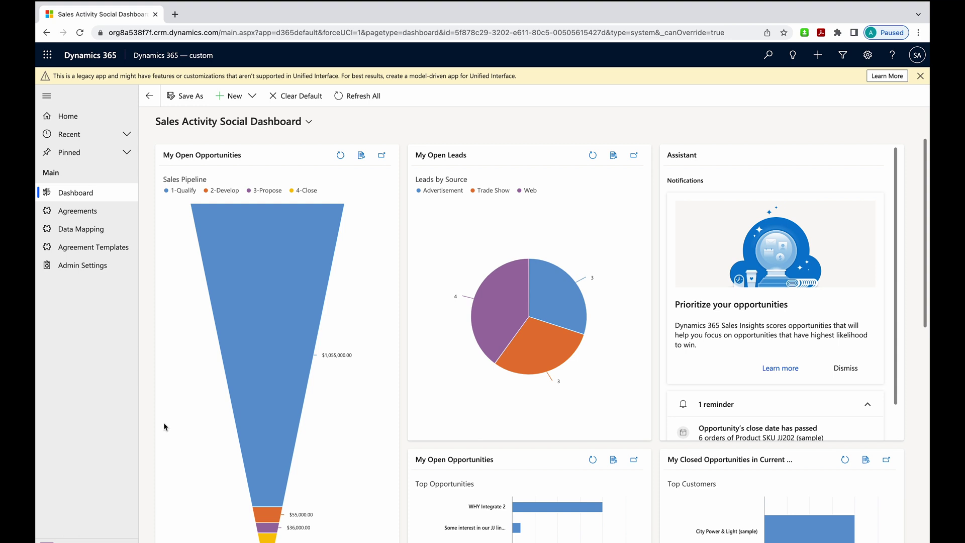
{"action": "left_click", "coordinate": [74, 231]}
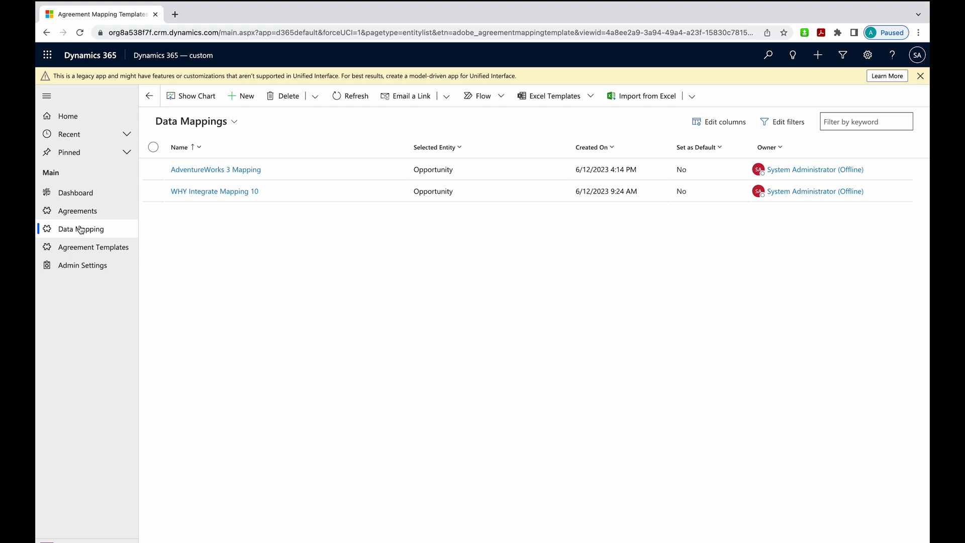
Replace the default name New Data Mapping with 'AdventureWorks 4 Mapping'
{"action": "left_click", "coordinate": [247, 98]}
{"action": "left_click_drag", "start_coordinate": [317, 215], "coordinate": [249, 220]}
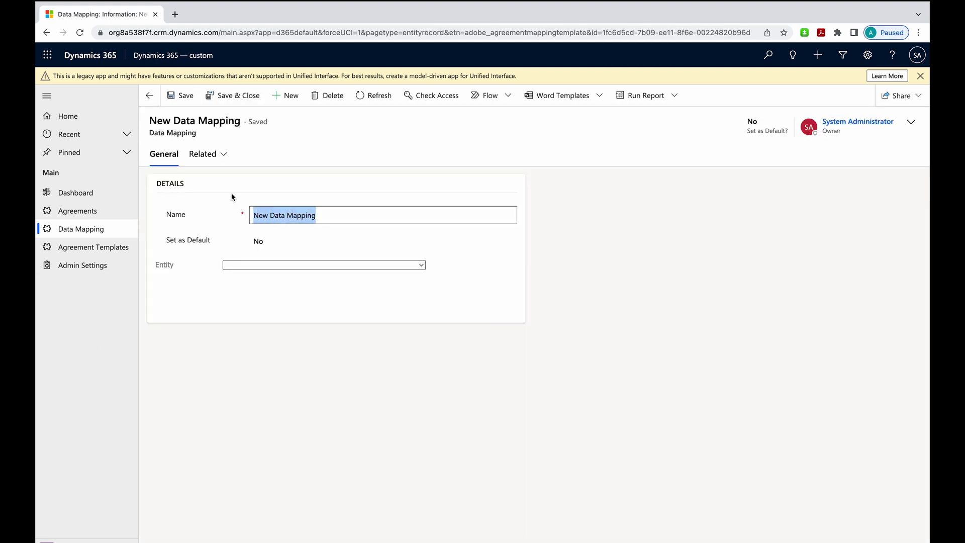
{"action": "type", "text": "AdventureWorks 4 Mapping"}
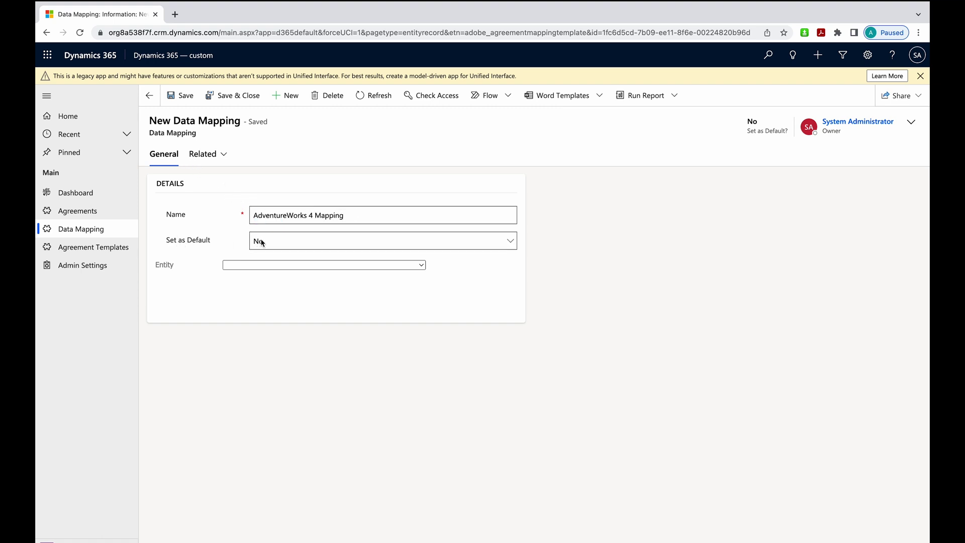
Set the mapping's entity to Opportunity
{"action": "left_click", "coordinate": [272, 265]}
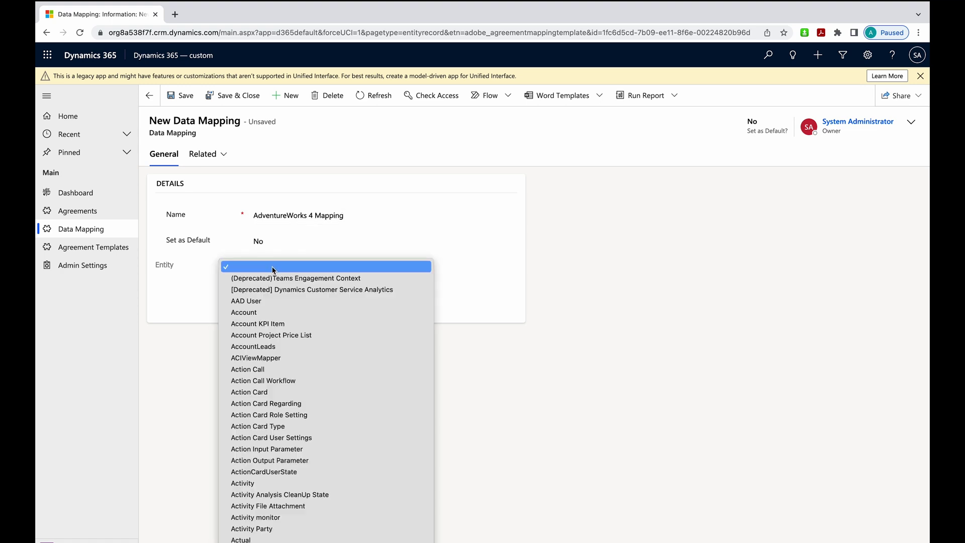
{"action": "scroll", "coordinate": [302, 385], "scroll_direction": "down", "scroll_amount": 2}
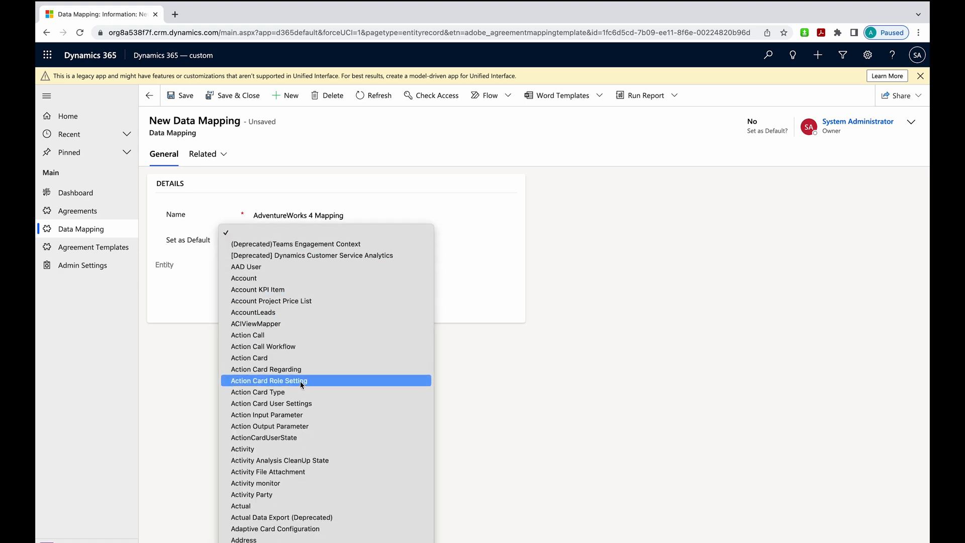
{"action": "scroll", "coordinate": [302, 385], "scroll_direction": "down", "scroll_amount": 20}
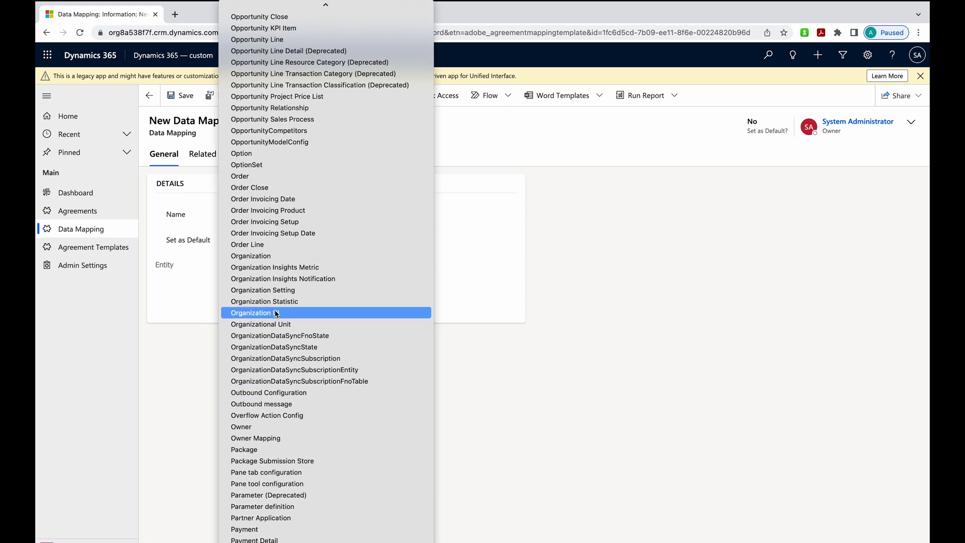
{"action": "scroll", "coordinate": [256, 68], "scroll_direction": "up", "scroll_amount": 9}
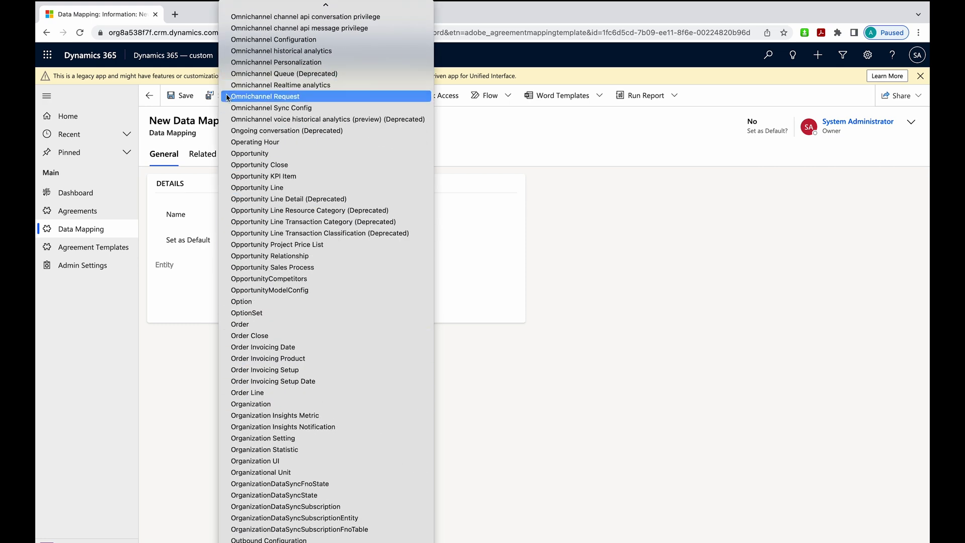
{"action": "left_click", "coordinate": [245, 155]}
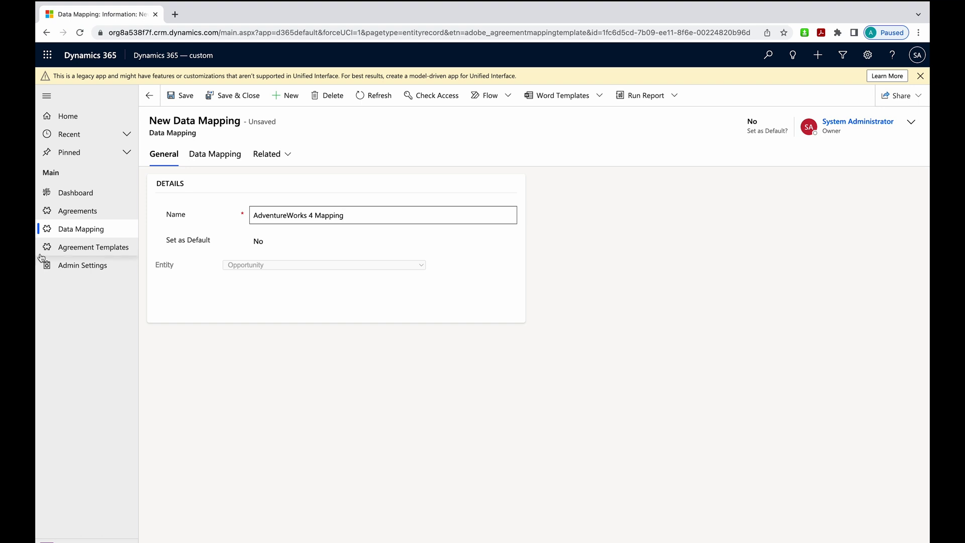
On the Data Mapping tab, pair attribute Originating Lead . First Name with agreement field OppFirstName
{"action": "left_click", "coordinate": [210, 157]}
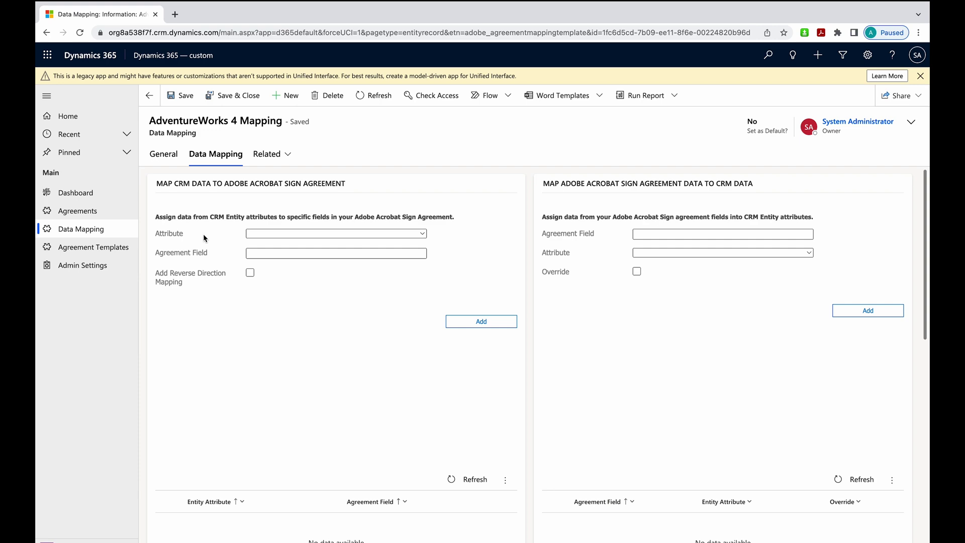
{"action": "left_click", "coordinate": [264, 236]}
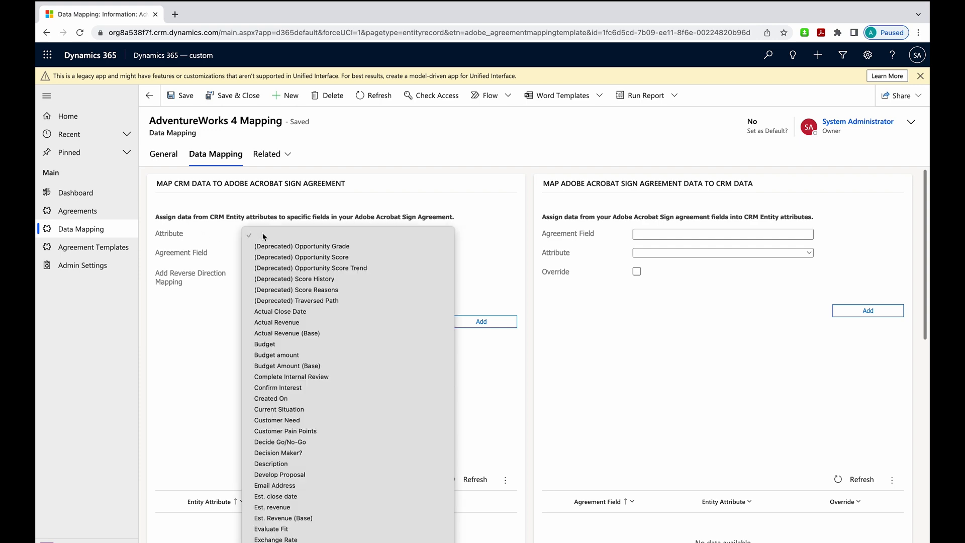
{"action": "scroll", "coordinate": [340, 454], "scroll_direction": "down", "scroll_amount": 20}
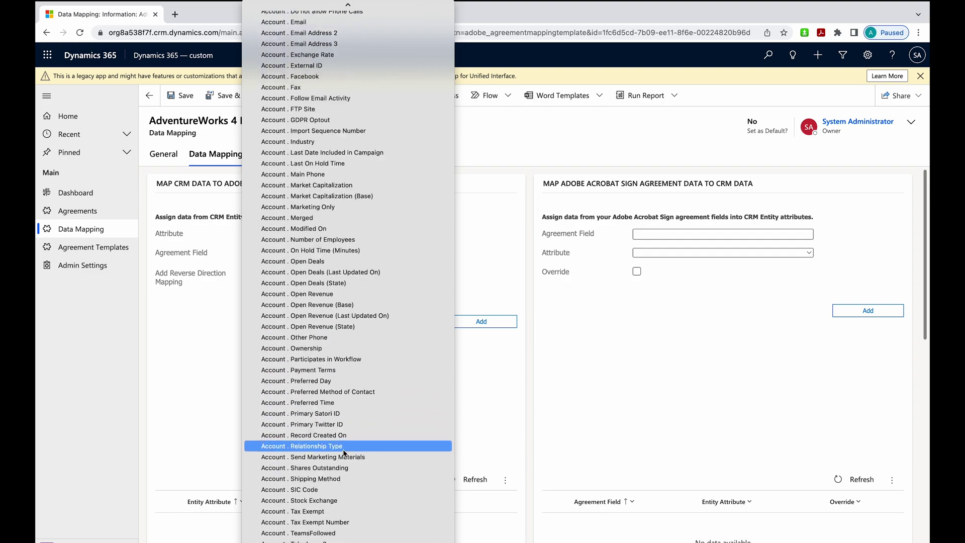
{"action": "scroll", "coordinate": [346, 453], "scroll_direction": "down", "scroll_amount": 20}
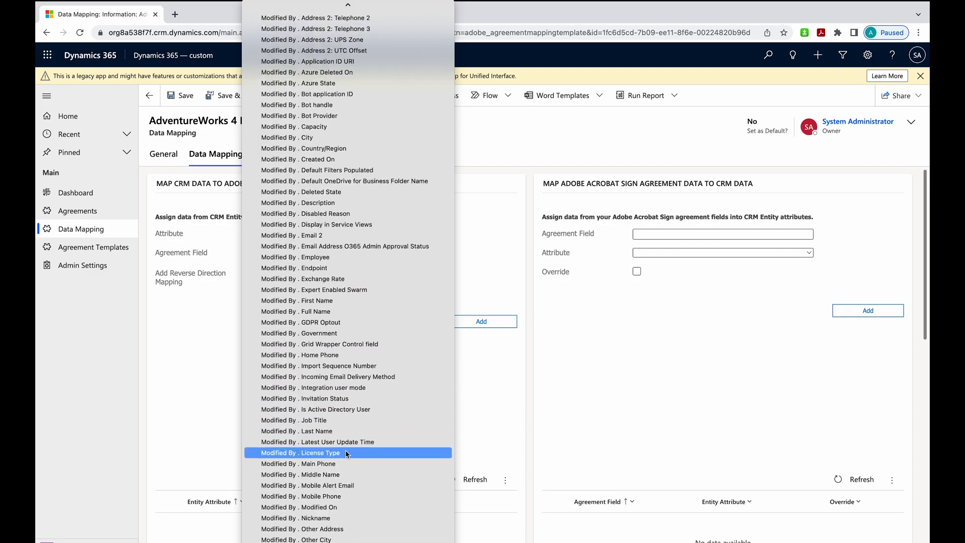
{"action": "scroll", "coordinate": [345, 454], "scroll_direction": "down", "scroll_amount": 20}
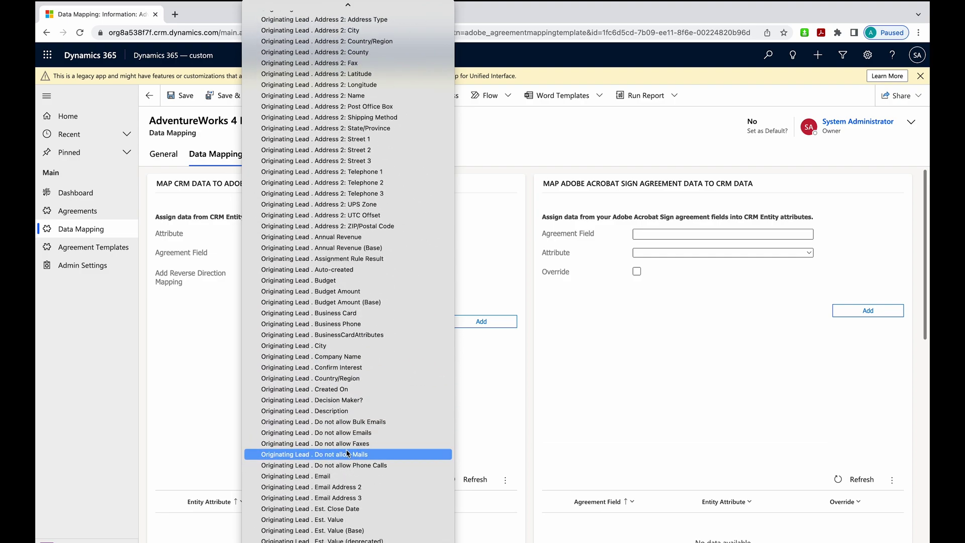
{"action": "scroll", "coordinate": [345, 485], "scroll_direction": "down", "scroll_amount": 5}
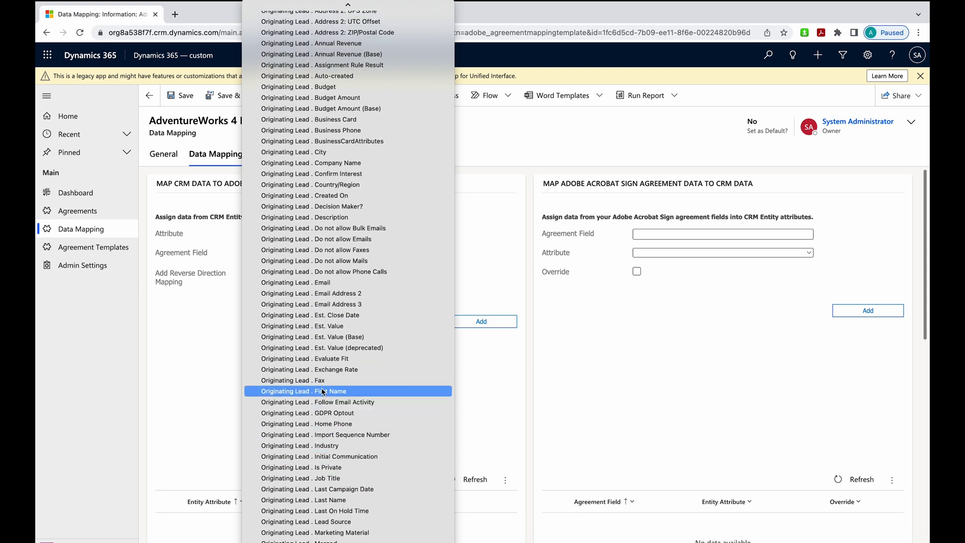
{"action": "left_click", "coordinate": [321, 393]}
{"action": "left_click", "coordinate": [257, 254]}
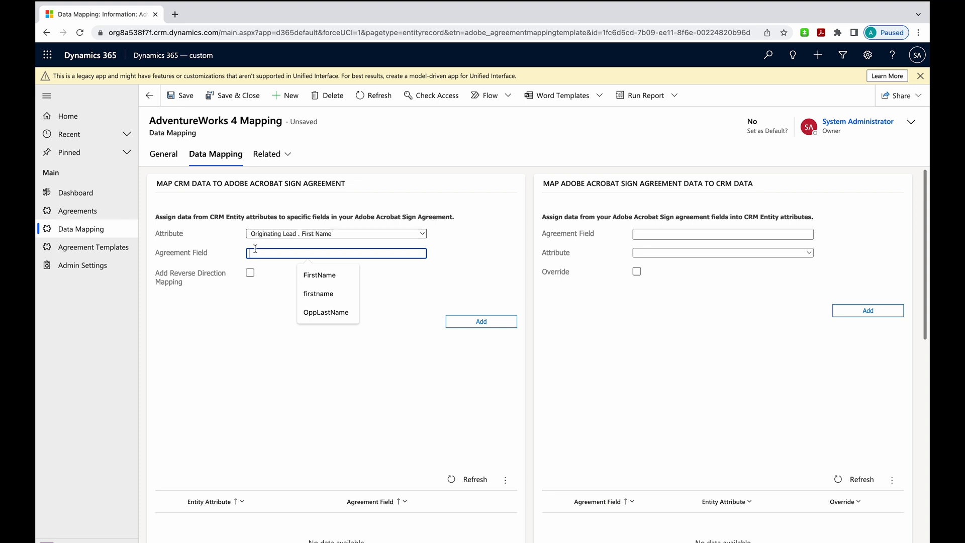
{"action": "type", "text": "OppFirs"}
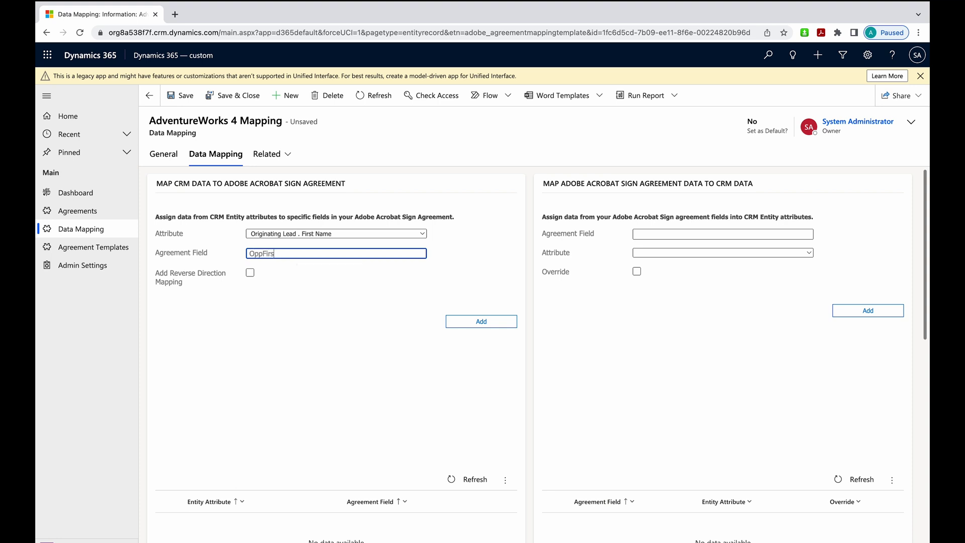
{"action": "type", "text": "tName"}
Add the First Name row, then map Originating Lead . Last Name to OppLastName
{"action": "left_click", "coordinate": [481, 321]}
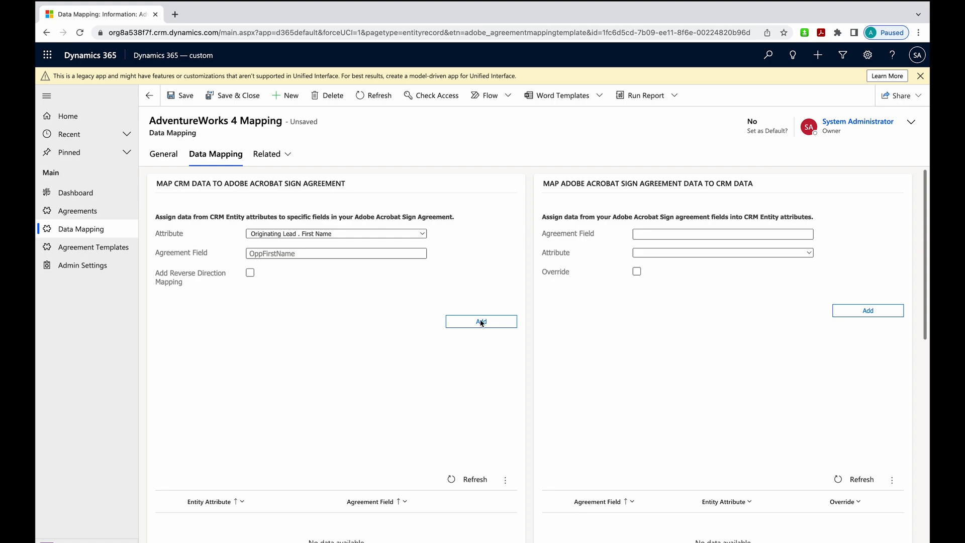
{"action": "left_click", "coordinate": [353, 235]}
{"action": "scroll", "coordinate": [346, 467], "scroll_direction": "down", "scroll_amount": 20}
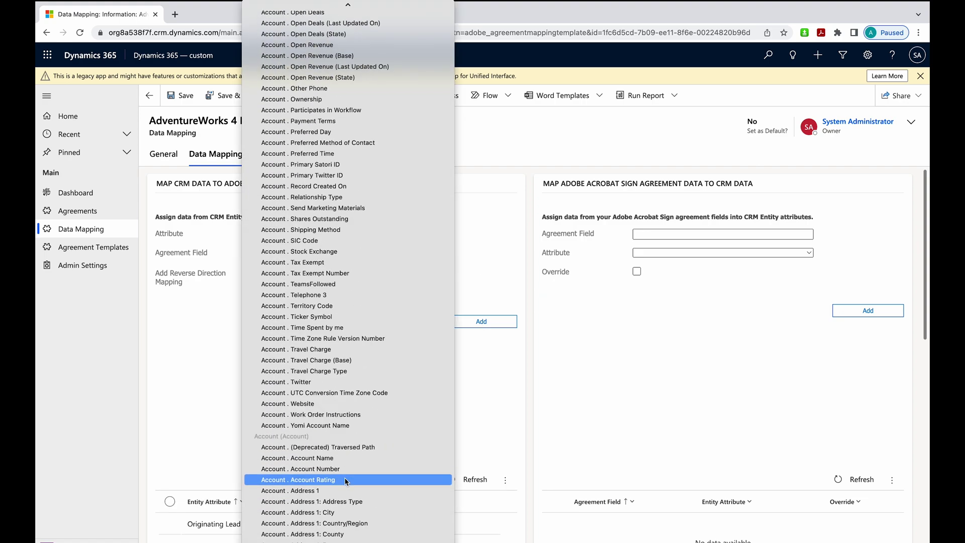
{"action": "scroll", "coordinate": [349, 493], "scroll_direction": "down", "scroll_amount": 20}
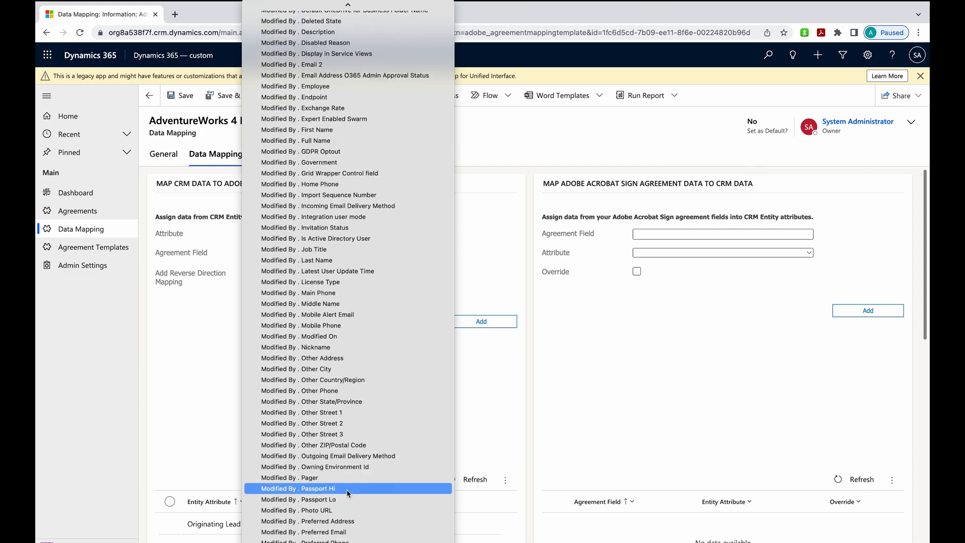
{"action": "scroll", "coordinate": [347, 492], "scroll_direction": "down", "scroll_amount": 20}
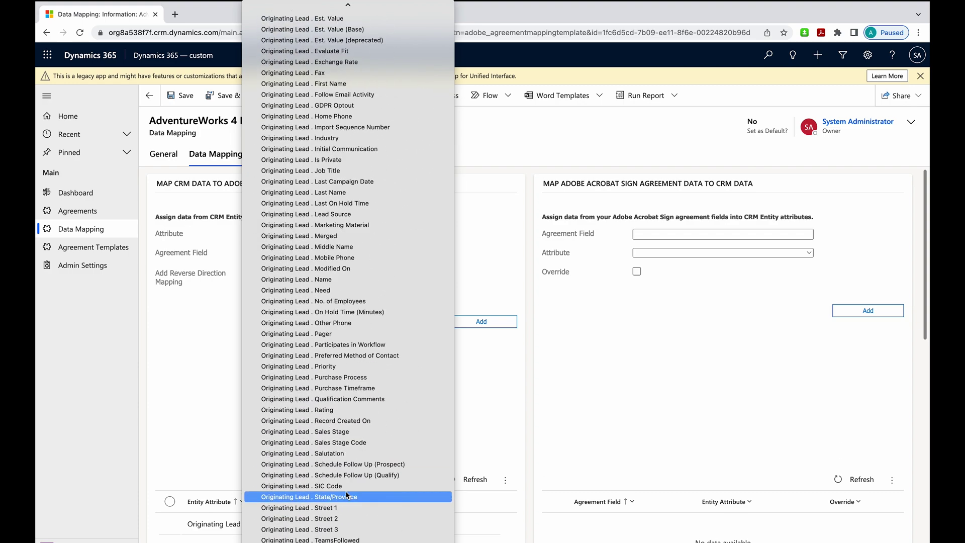
{"action": "left_click", "coordinate": [307, 193]}
{"action": "left_click", "coordinate": [282, 253]}
{"action": "type", "text": "Op"}
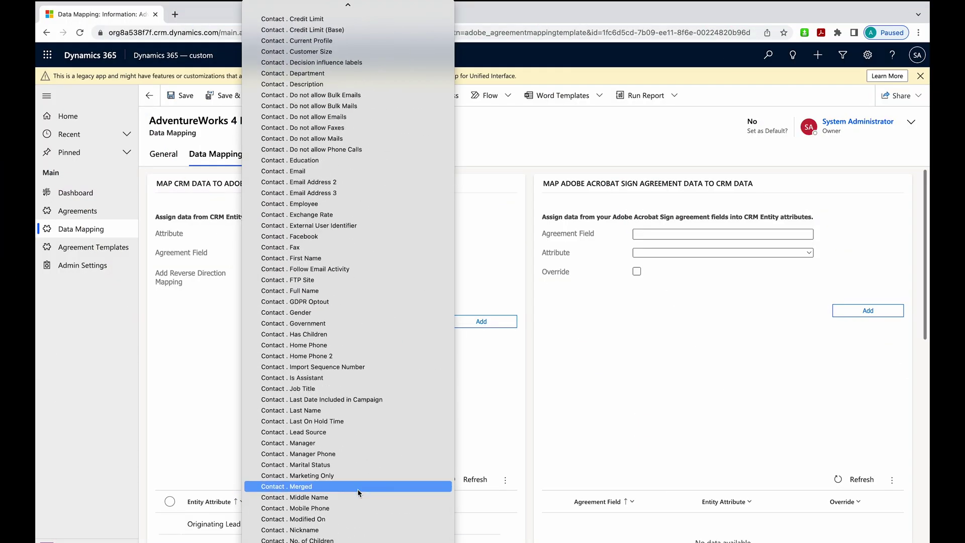
Map Originating Lead . Company Name to OppCompanyName and add it to the grid
{"action": "scroll", "coordinate": [358, 492], "scroll_direction": "down", "scroll_amount": 20}
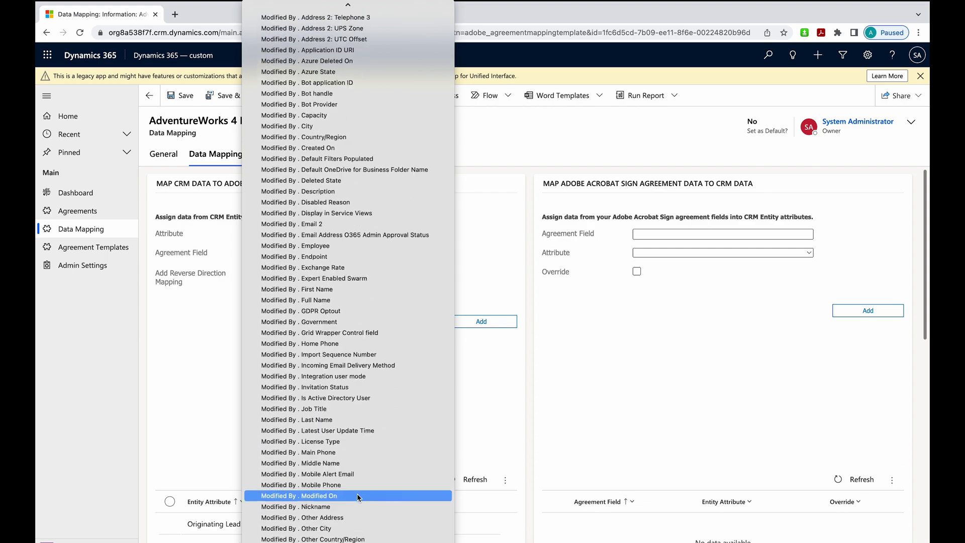
{"action": "scroll", "coordinate": [359, 497], "scroll_direction": "down", "scroll_amount": 20}
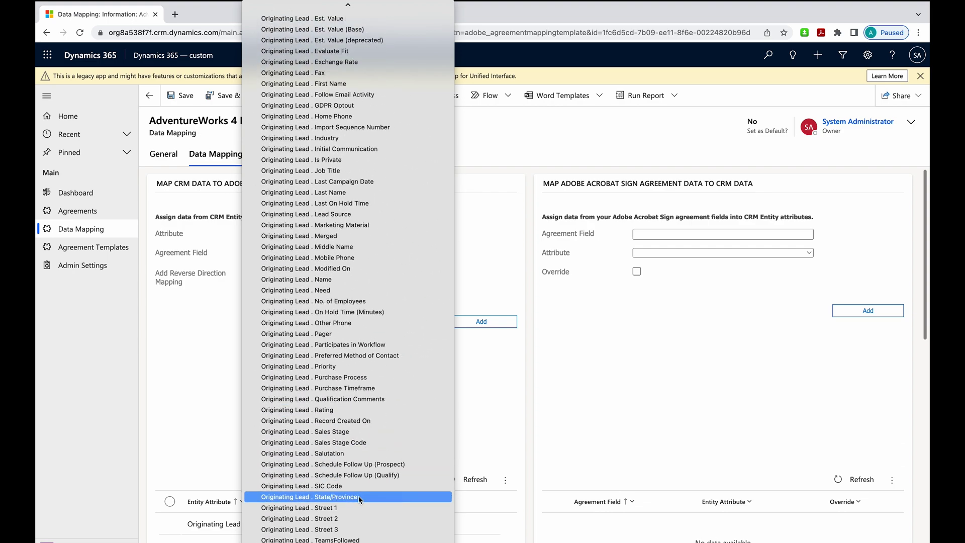
{"action": "scroll", "coordinate": [317, 265], "scroll_direction": "up", "scroll_amount": 15}
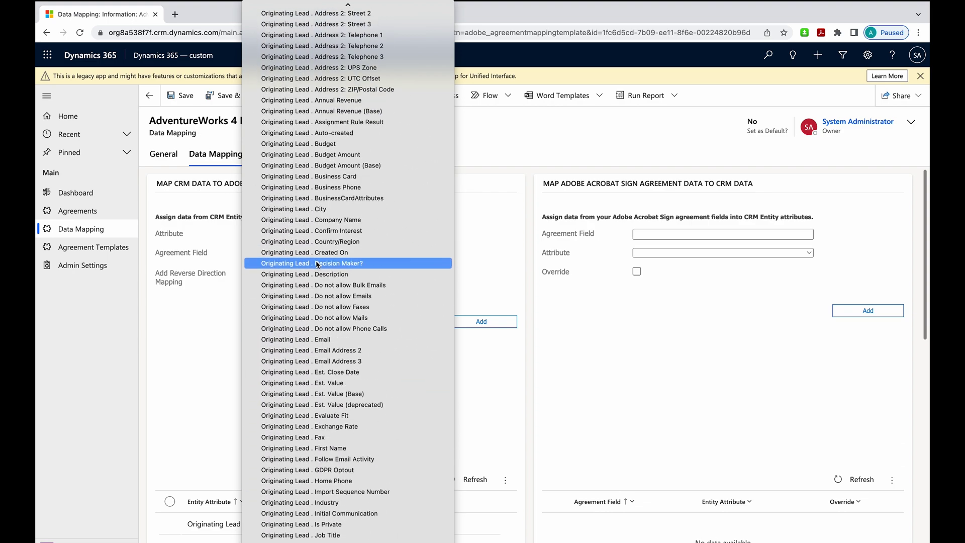
{"action": "scroll", "coordinate": [317, 264], "scroll_direction": "up", "scroll_amount": 3}
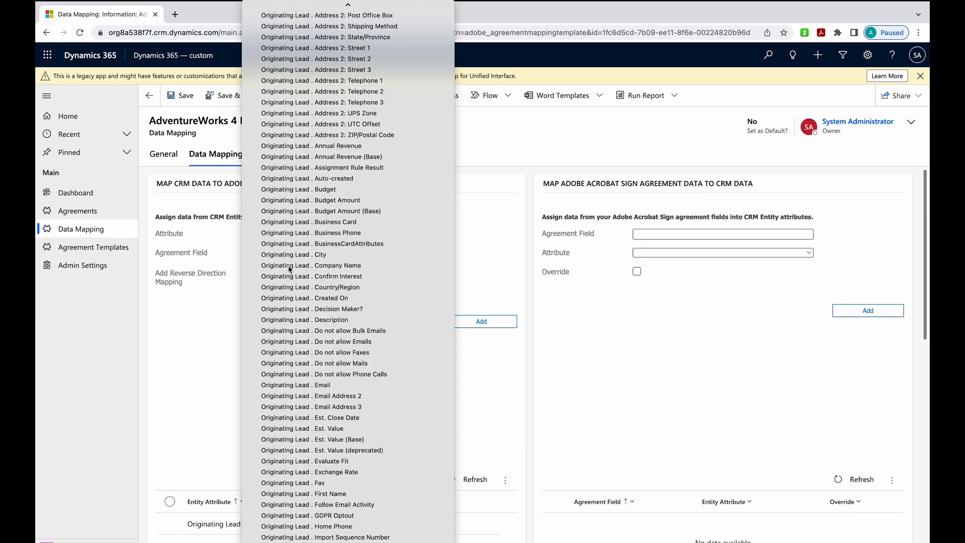
{"action": "left_click", "coordinate": [317, 265]}
{"action": "key", "text": "Tab"}
{"action": "type", "text": "O"}
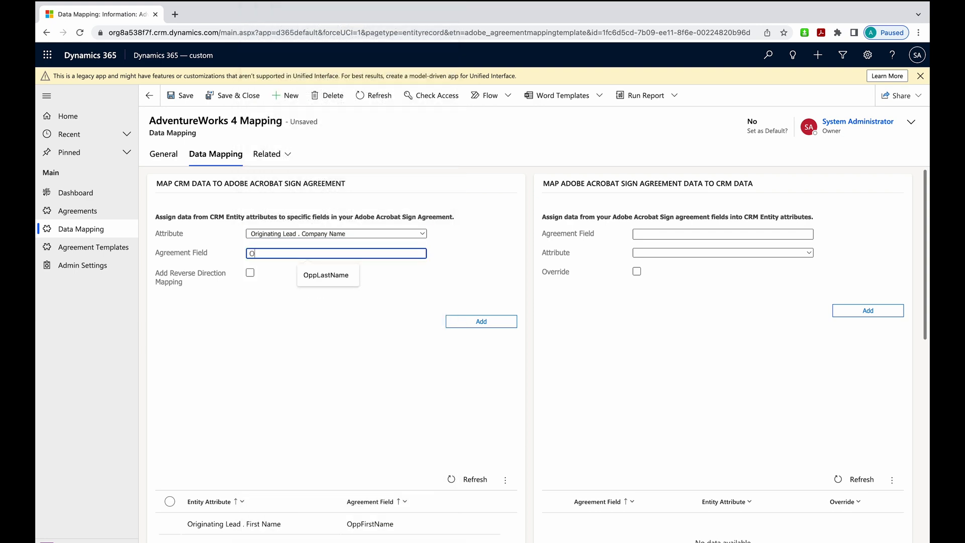
{"action": "type", "text": "ppCompanyName"}
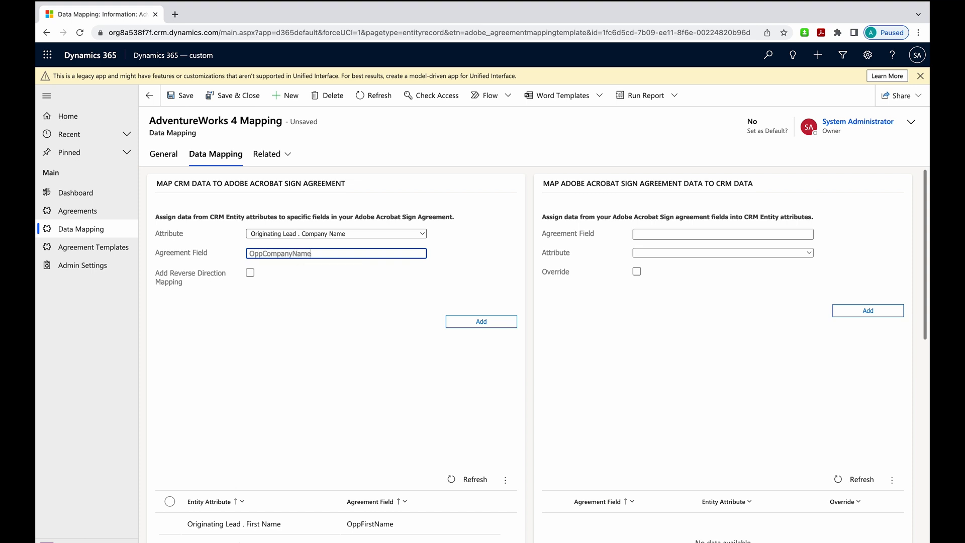
{"action": "left_click", "coordinate": [482, 321]}
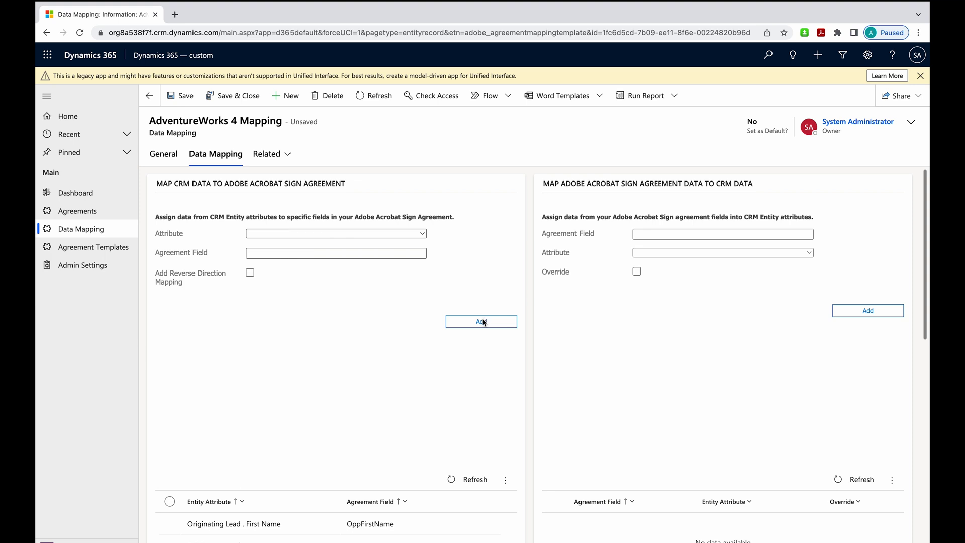
{"action": "scroll", "coordinate": [236, 443], "scroll_direction": "down", "scroll_amount": 4}
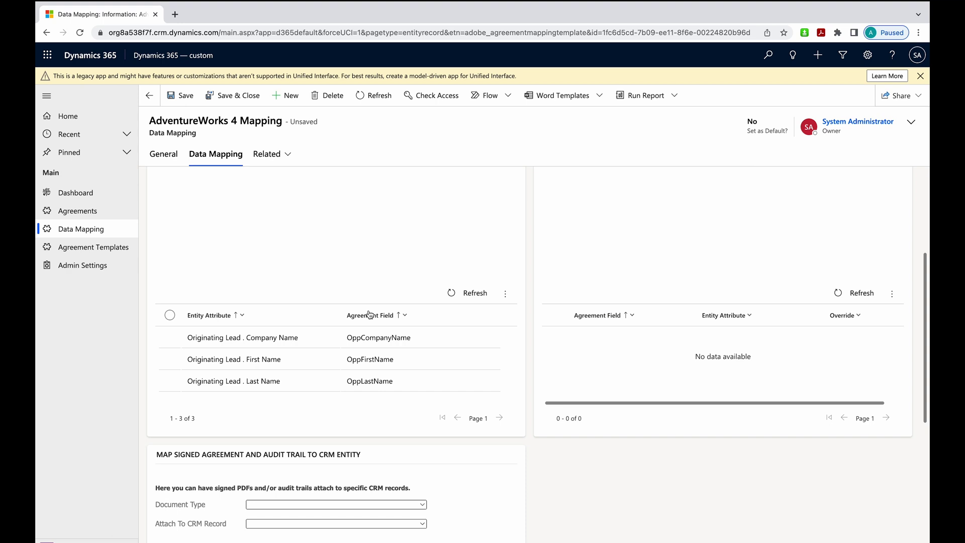
Save and close the mapping, then open Adobe Document Generation in the NDA_AdventureWorks_B Word document
{"action": "left_click", "coordinate": [233, 96]}
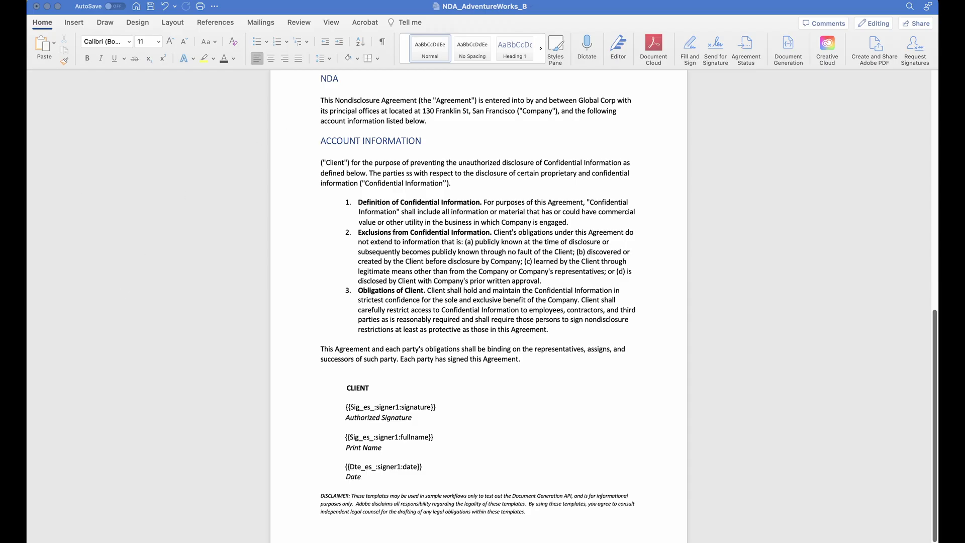
{"action": "left_click", "coordinate": [324, 155]}
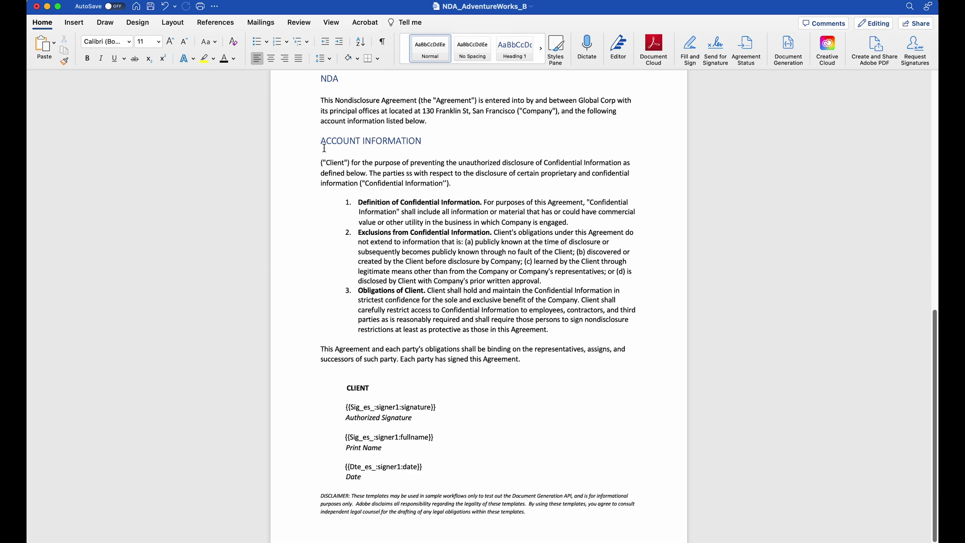
{"action": "left_click", "coordinate": [787, 47]}
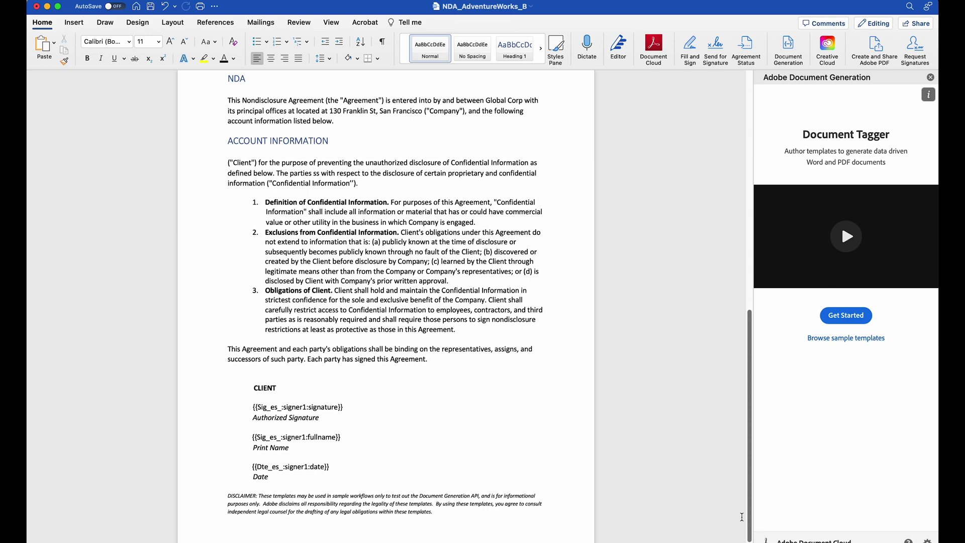
Skip JSON data and create text tags OppFirstName, OppLastName and OppCompanyName one after another
{"action": "left_click", "coordinate": [838, 319]}
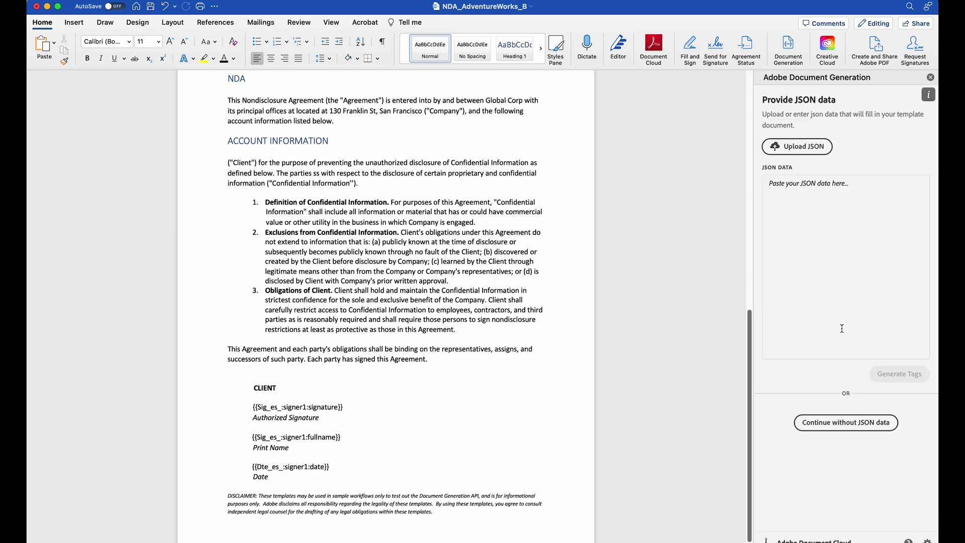
{"action": "left_click", "coordinate": [846, 424]}
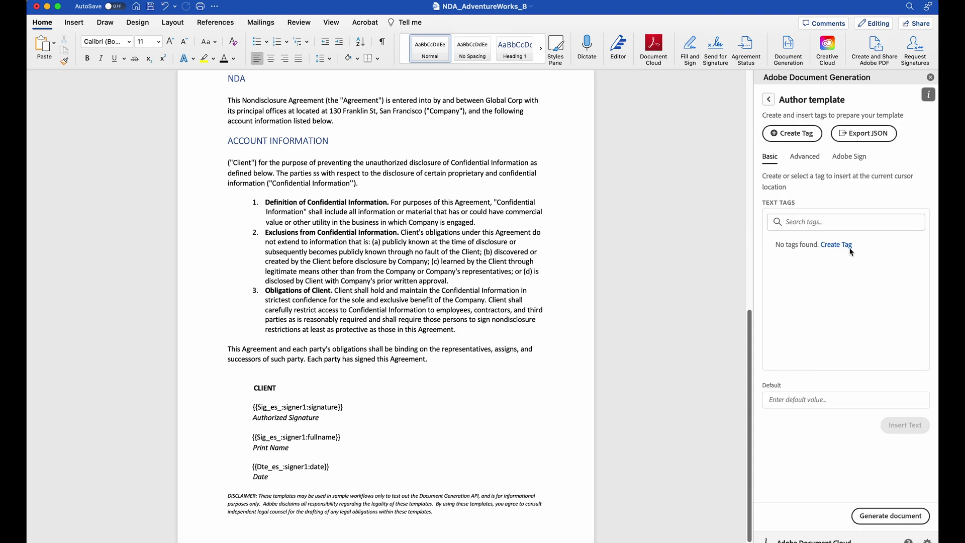
{"action": "left_click", "coordinate": [787, 135]}
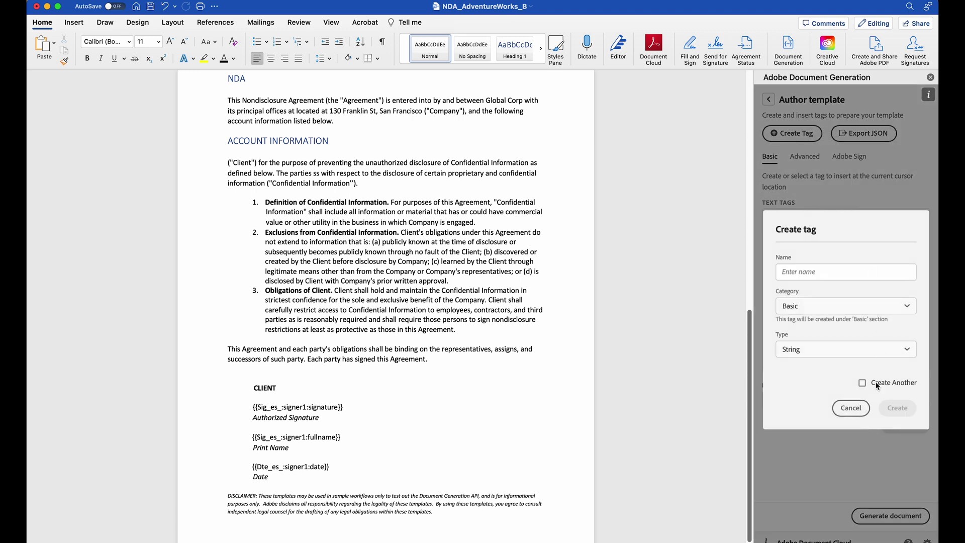
{"action": "left_click", "coordinate": [862, 383]}
{"action": "type", "text": "OppFi"}
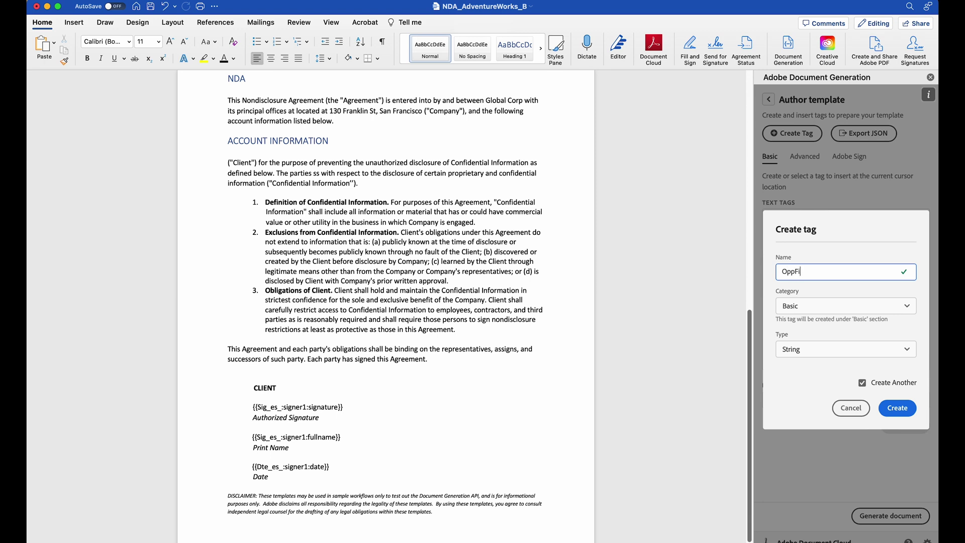
{"action": "type", "text": "rstName"}
{"action": "left_click", "coordinate": [912, 415]}
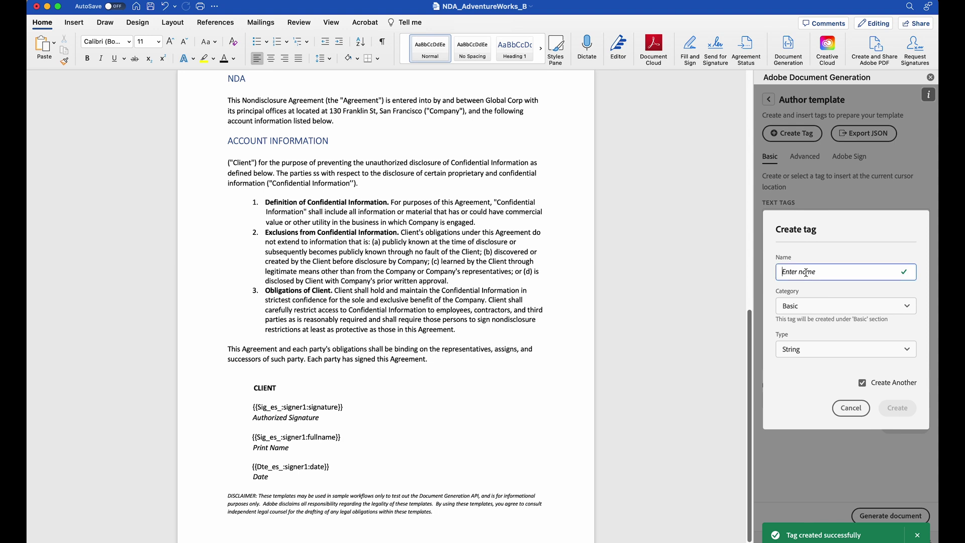
{"action": "type", "text": "OppLast"}
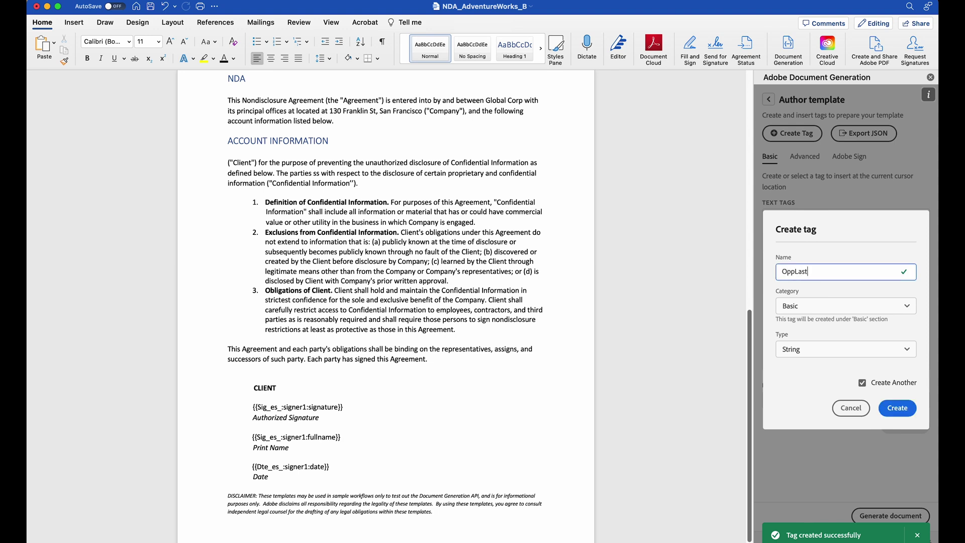
{"action": "type", "text": "Name"}
{"action": "left_click", "coordinate": [897, 408]}
{"action": "type", "text": "OppCompanyName"}
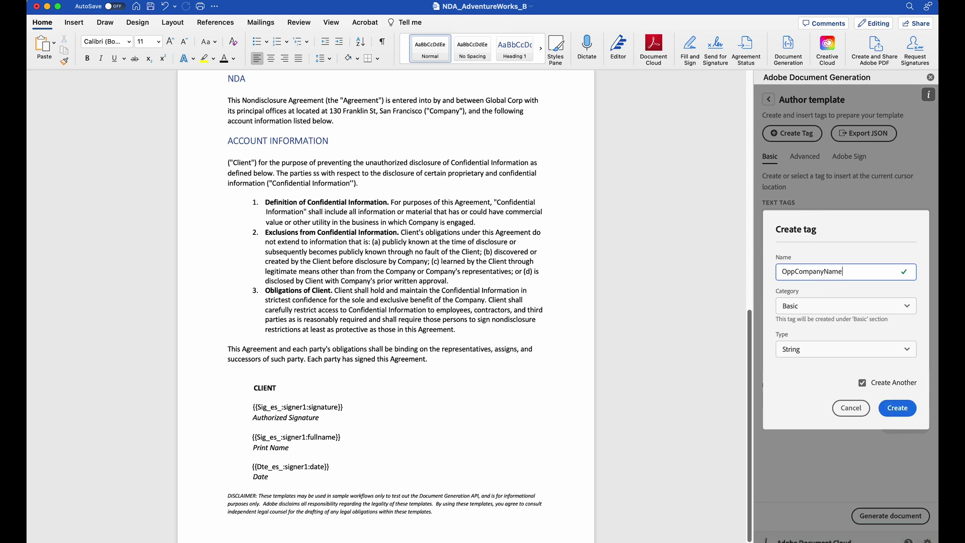
{"action": "left_click", "coordinate": [900, 409]}
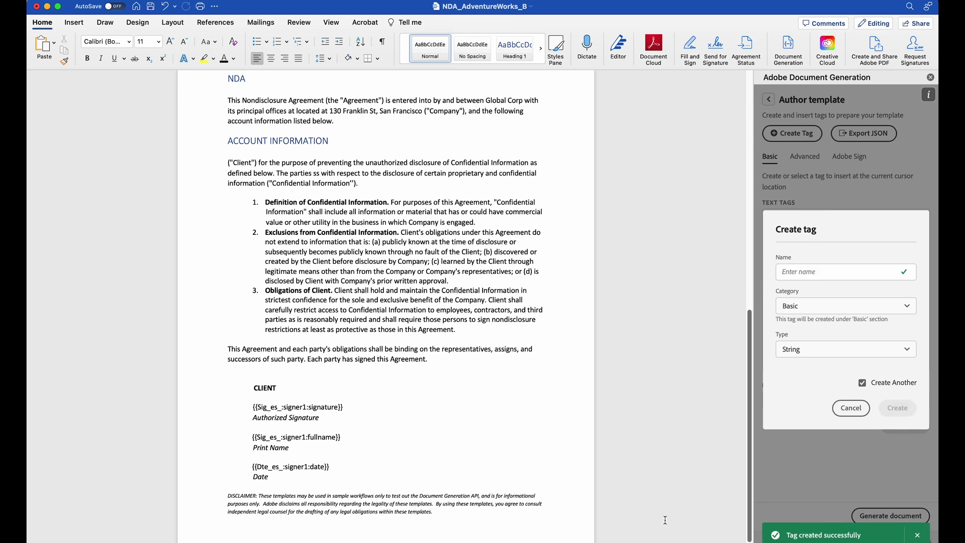
Insert the {{OppCompanyName}} tag on a new line under ACCOUNT INFORMATION
{"action": "left_click", "coordinate": [850, 408]}
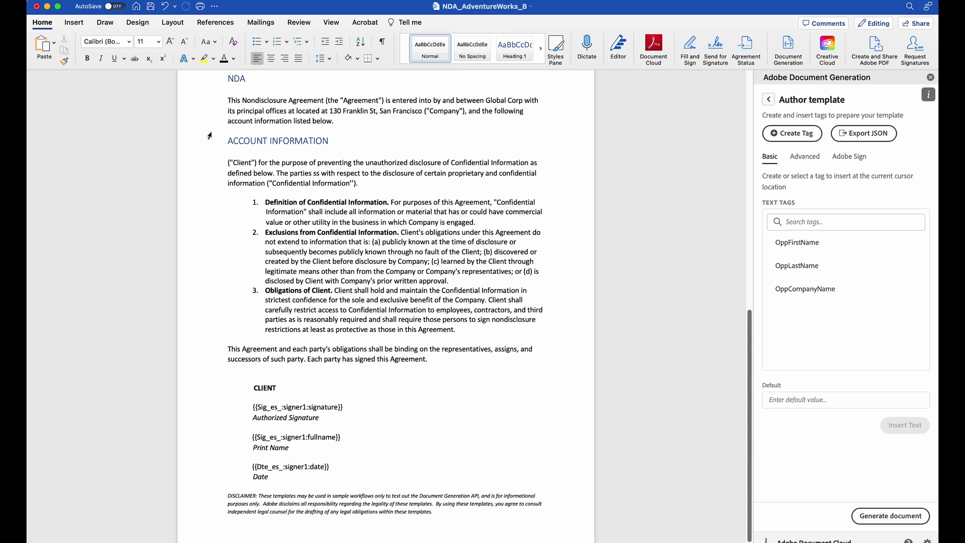
{"action": "left_click", "coordinate": [232, 151]}
{"action": "key", "text": "Return"}
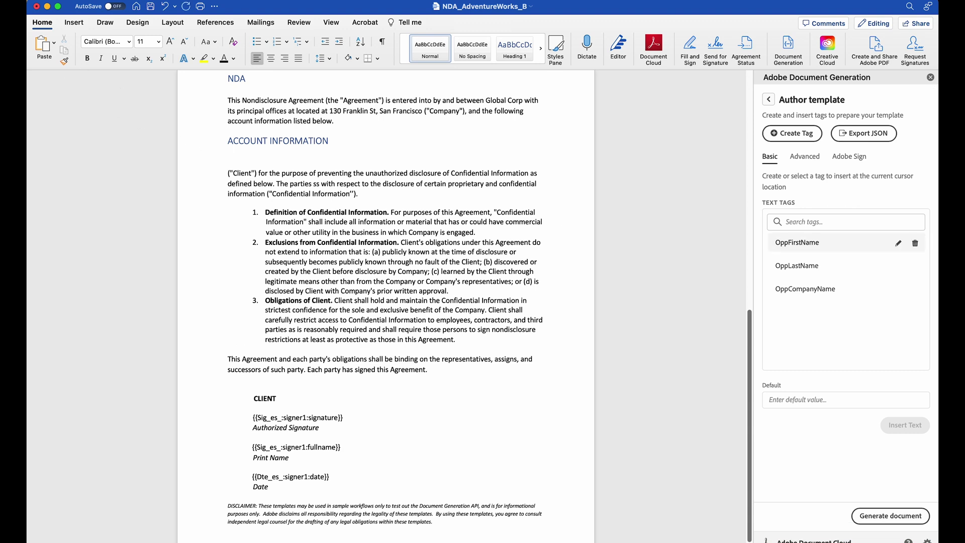
{"action": "left_click", "coordinate": [824, 289]}
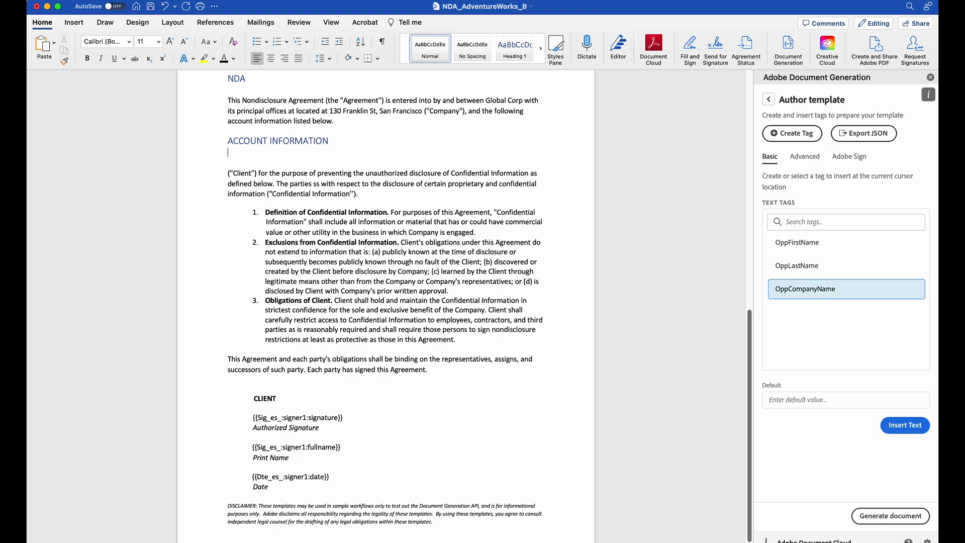
{"action": "left_click", "coordinate": [904, 425]}
{"action": "left_click", "coordinate": [295, 152]}
{"action": "type", "text": "."}
{"action": "key", "text": "BackSpace"}
{"action": "key", "text": "End"}
{"action": "key", "text": "Return"}
Insert {{OppFirstName}} {{OppLastName}} on the line below the company tag
{"action": "left_click", "coordinate": [799, 242]}
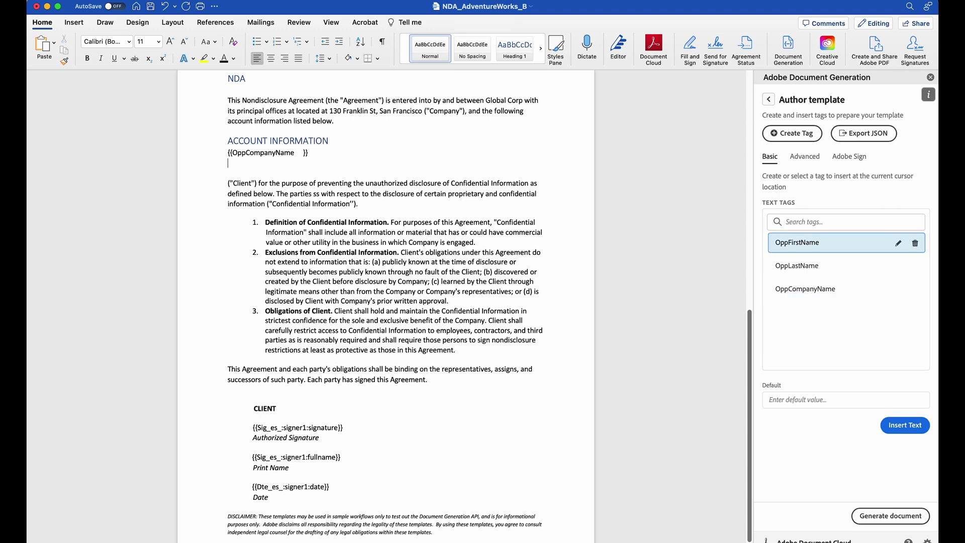
{"action": "left_click", "coordinate": [904, 424]}
{"action": "left_click", "coordinate": [803, 267]}
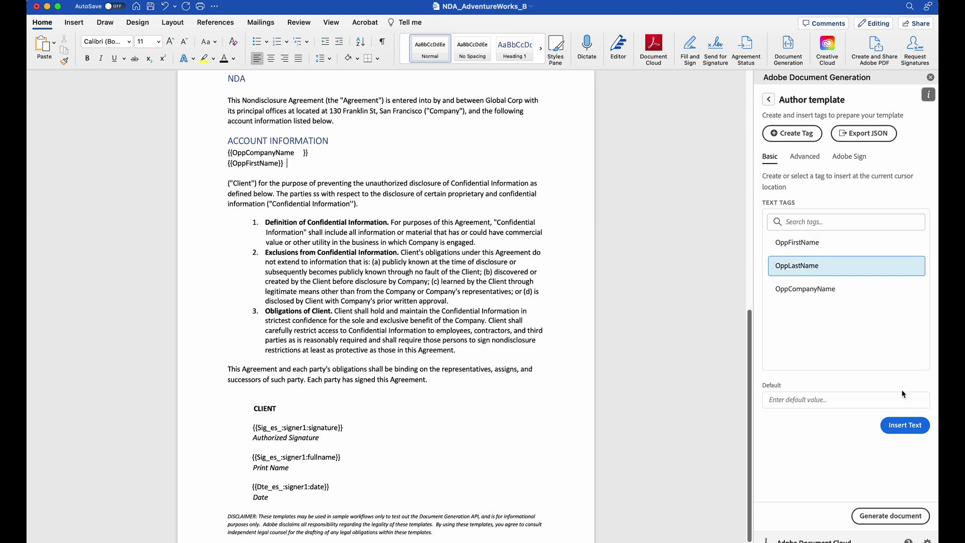
{"action": "left_click", "coordinate": [904, 426]}
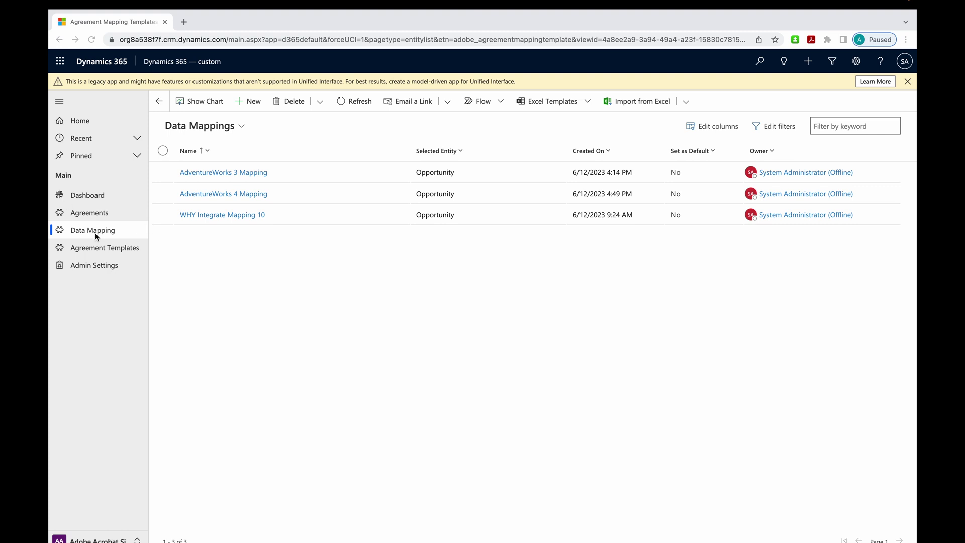
Back in Dynamics 365, start a new agreement template from the Agreement Templates list
{"action": "left_click", "coordinate": [93, 250]}
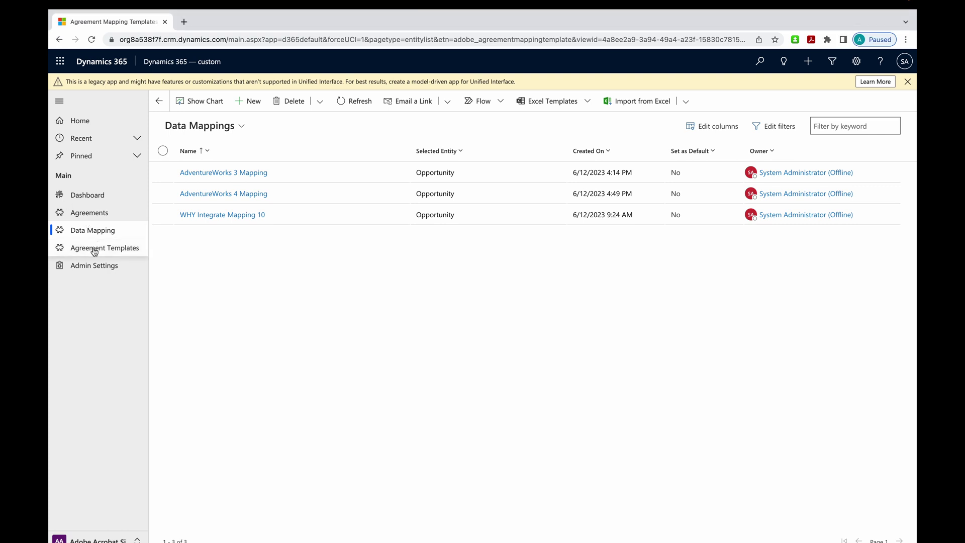
{"action": "left_click", "coordinate": [95, 252]}
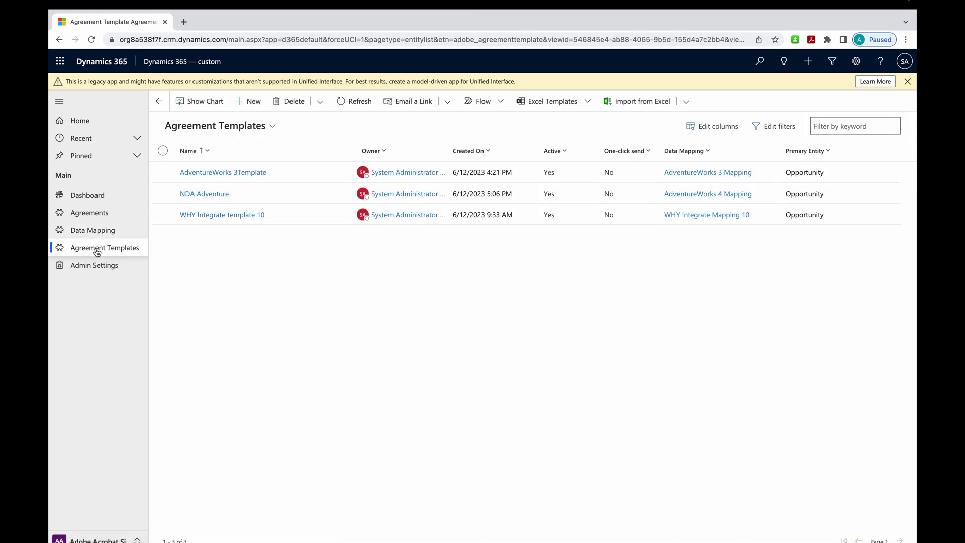
{"action": "left_click", "coordinate": [251, 104]}
Name the template 'NDA Adventure Template' and set its entity to Opportunity
{"action": "triple_click", "coordinate": [338, 217]}
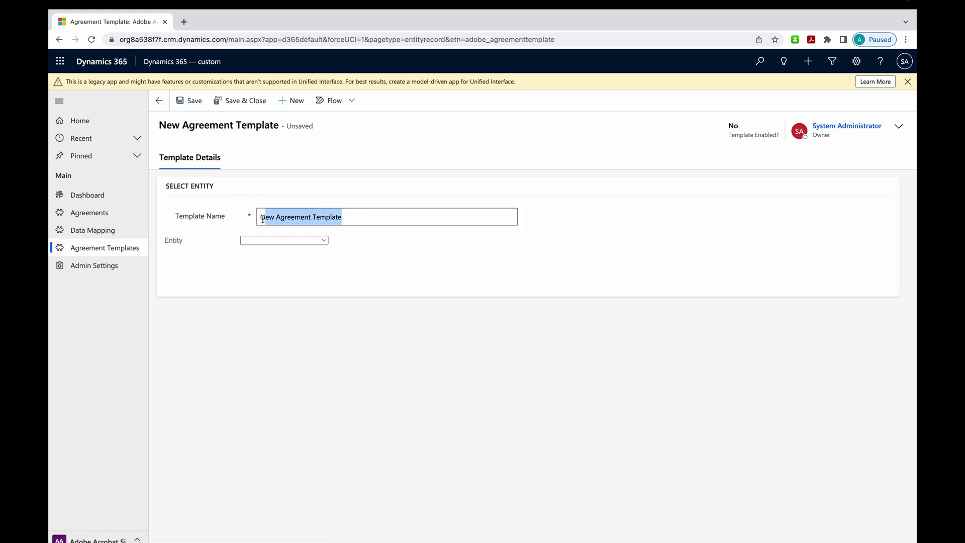
{"action": "type", "text": "NDA Adventure Template"}
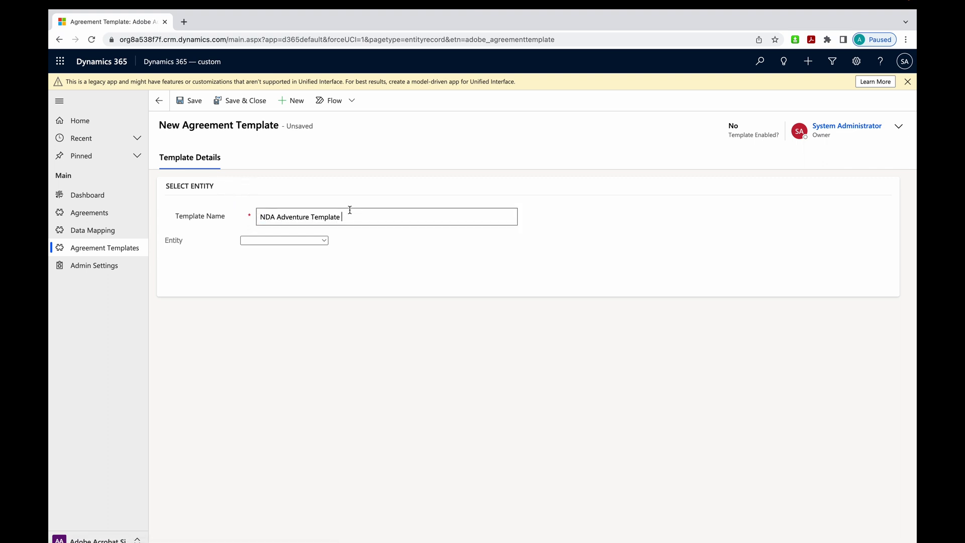
{"action": "left_click", "coordinate": [285, 241]}
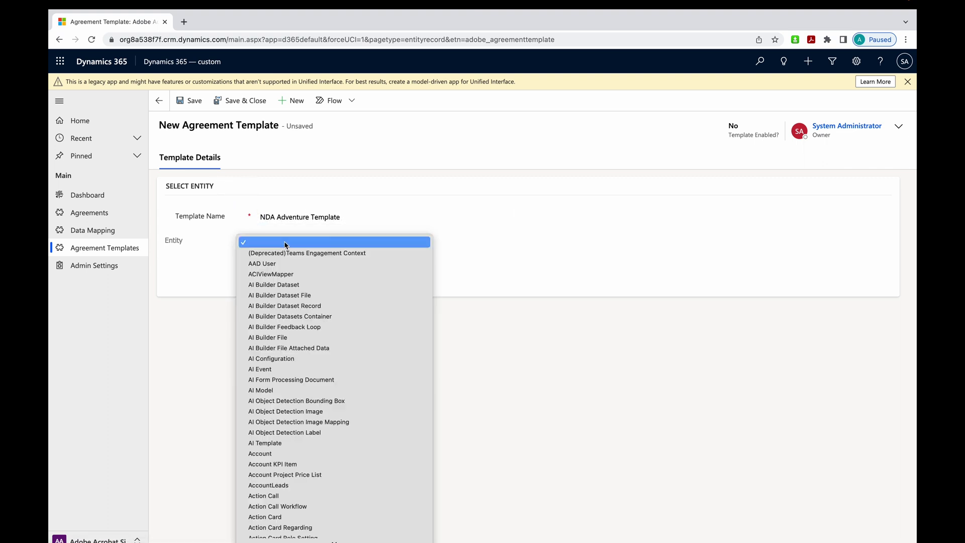
{"action": "scroll", "coordinate": [312, 405], "scroll_direction": "down", "scroll_amount": 20}
{"action": "scroll", "coordinate": [312, 405], "scroll_direction": "down", "scroll_amount": 10}
{"action": "left_click", "coordinate": [266, 424]}
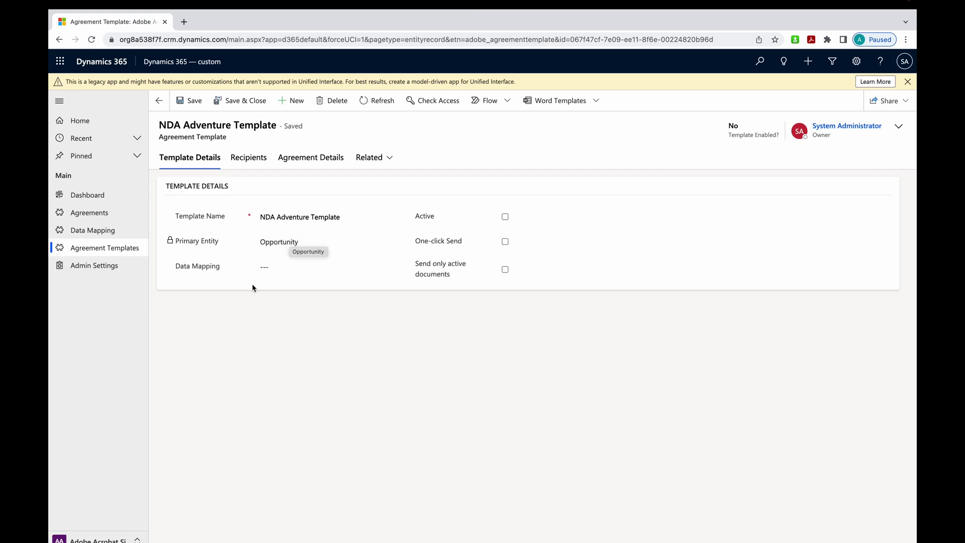
Link AdventureWorks 4 Mapping, mark the template Active, save it, and view its Recipients
{"action": "left_click", "coordinate": [264, 267]}
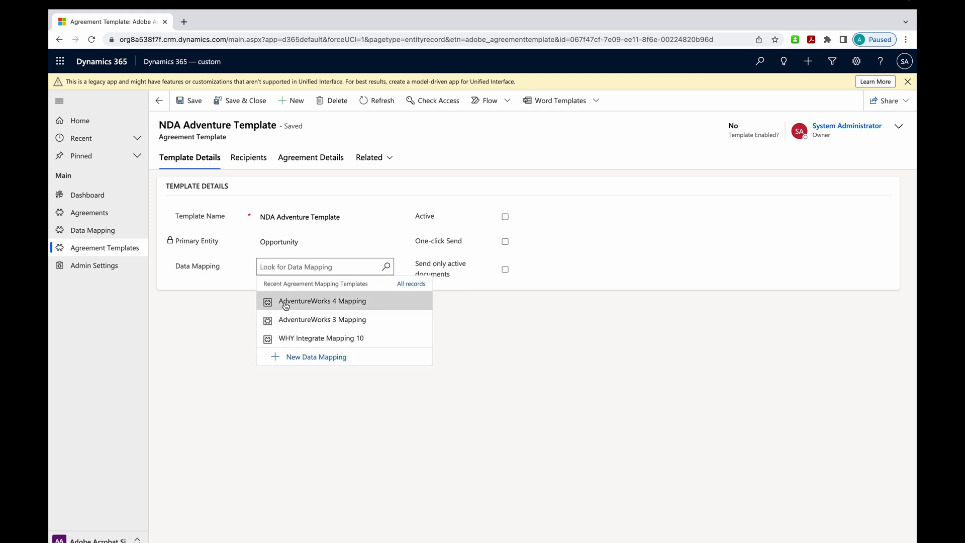
{"action": "left_click", "coordinate": [311, 303]}
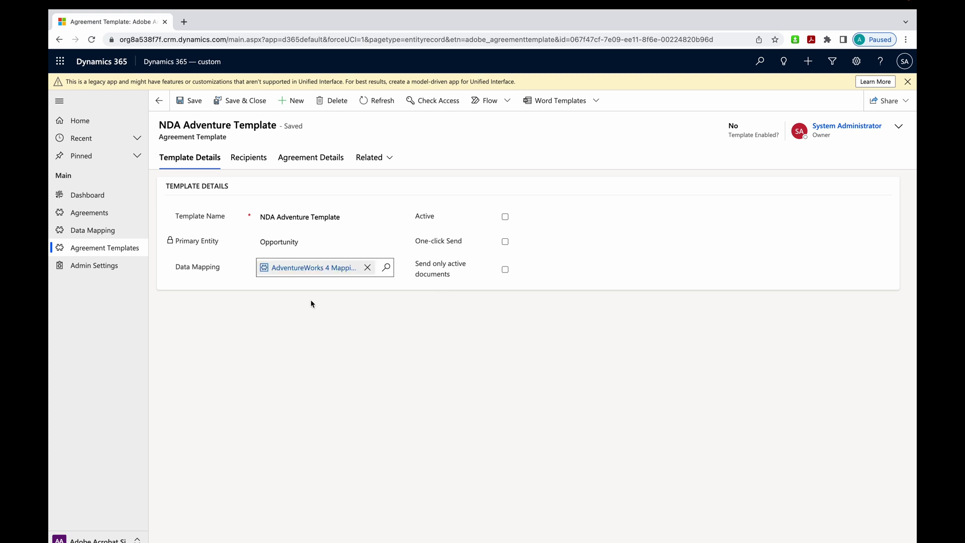
{"action": "left_click", "coordinate": [504, 217]}
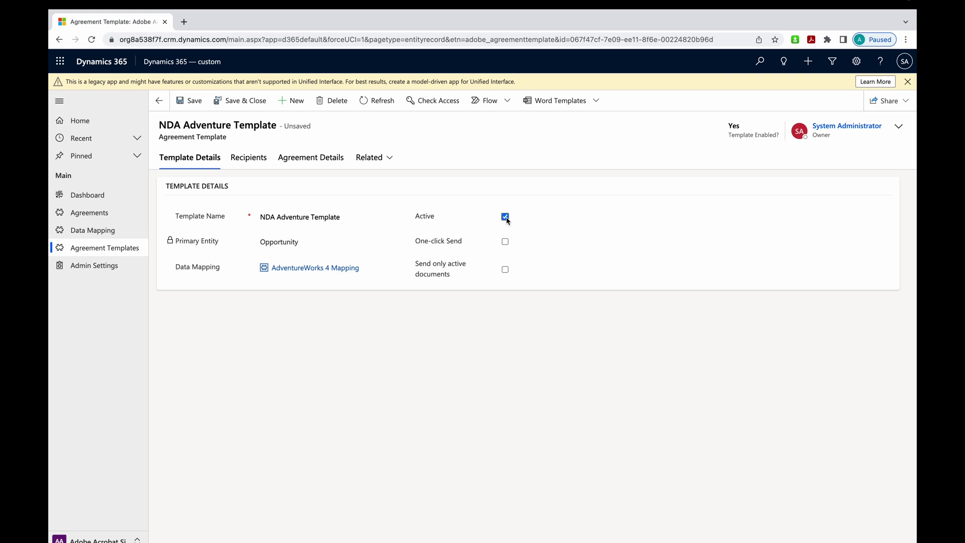
{"action": "left_click", "coordinate": [192, 103]}
{"action": "left_click", "coordinate": [248, 161]}
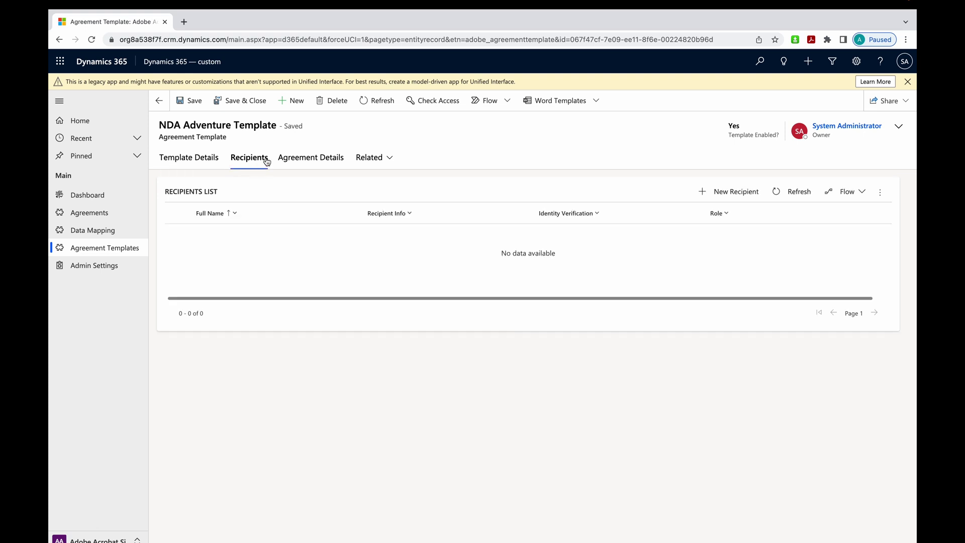
Add a SIGNER recipient taken from Lead Contact Only and save it
{"action": "left_click", "coordinate": [721, 192]}
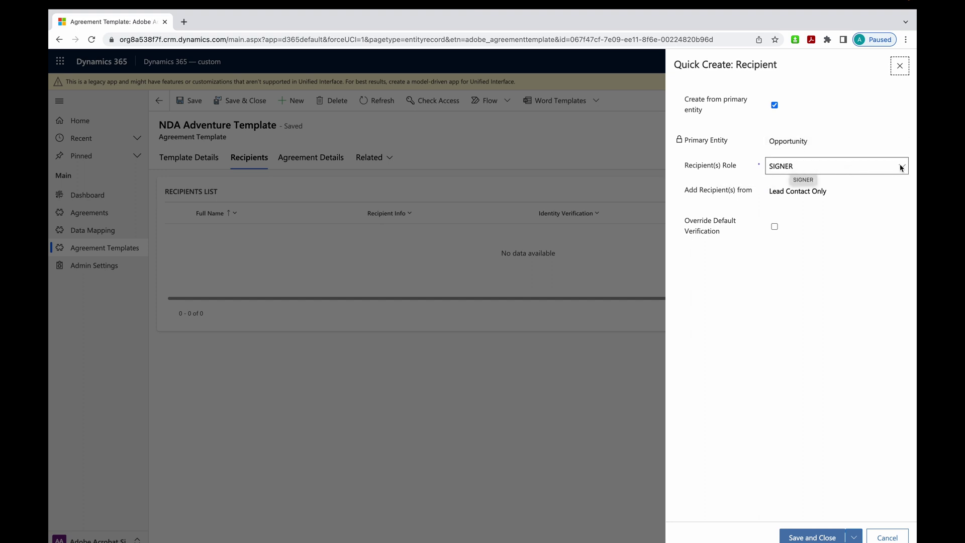
{"action": "left_click", "coordinate": [903, 167]}
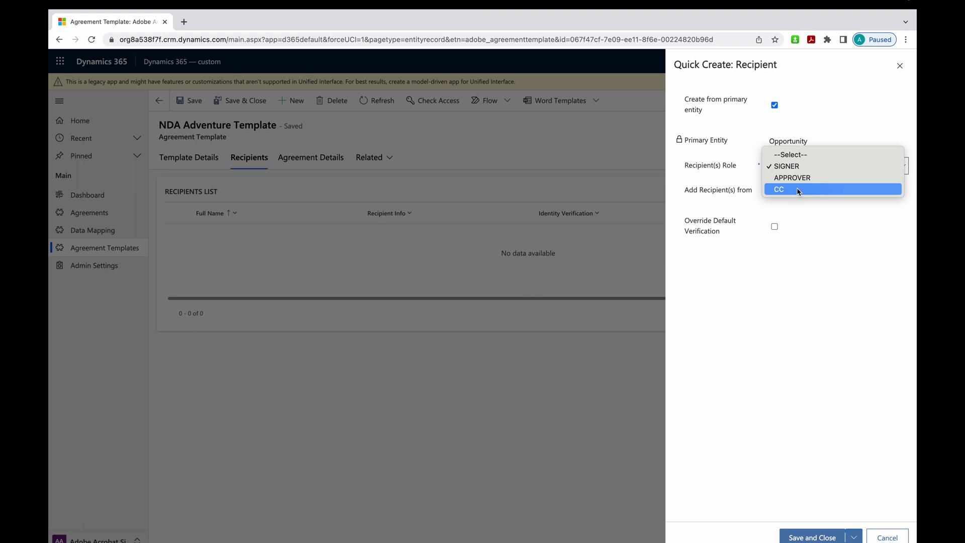
{"action": "left_click", "coordinate": [781, 168]}
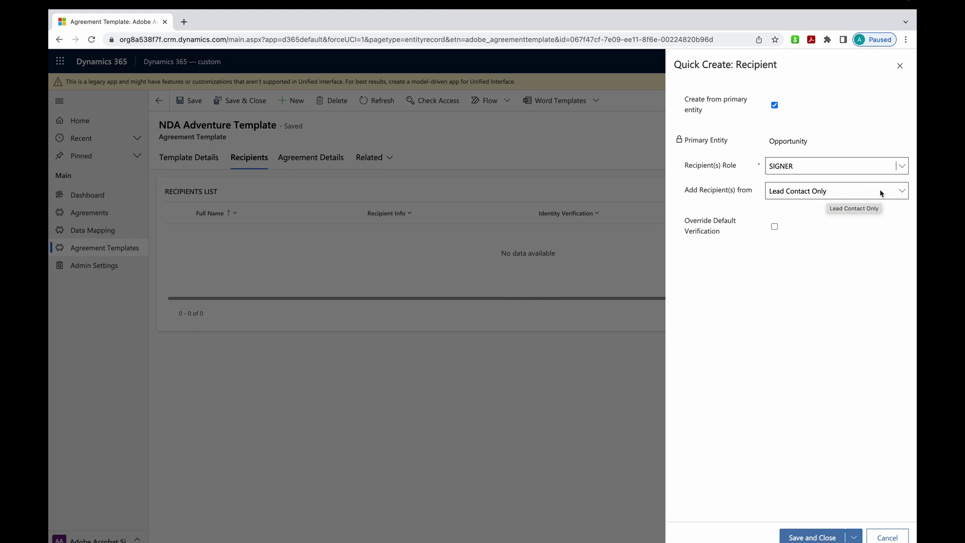
{"action": "left_click", "coordinate": [901, 192]}
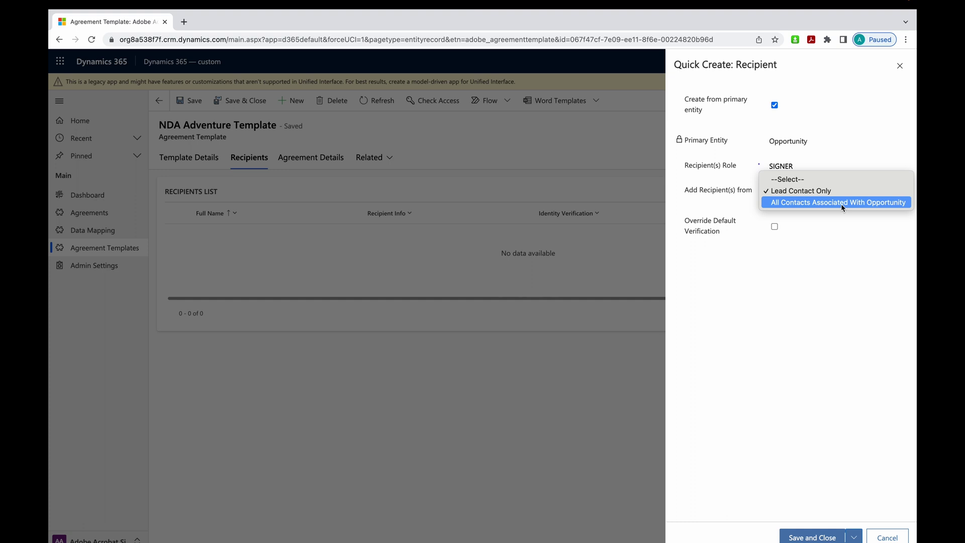
{"action": "left_click", "coordinate": [777, 195]}
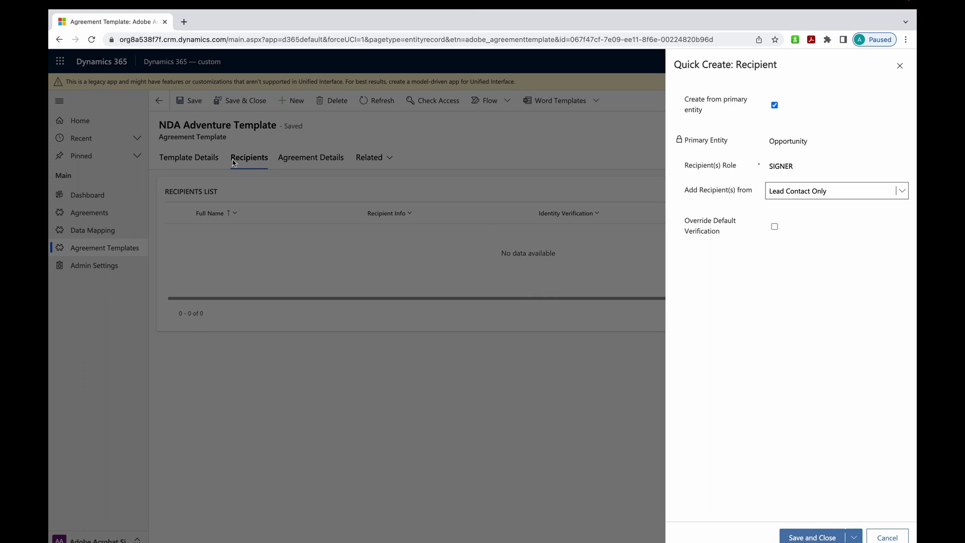
{"action": "left_click", "coordinate": [812, 537]}
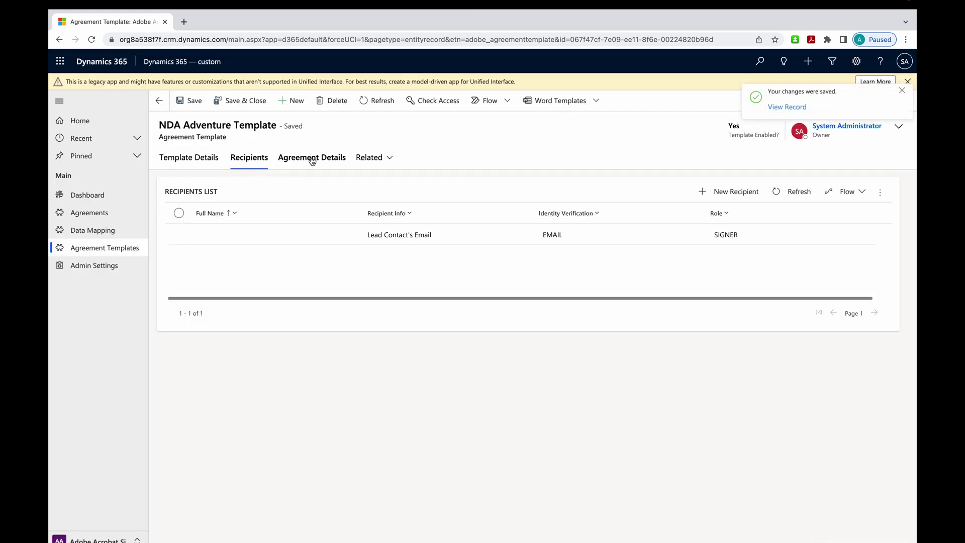
On the Agreement Details tab, rename the Agreement Name to 'NDA Adventure Agreement'
{"action": "left_click", "coordinate": [312, 158]}
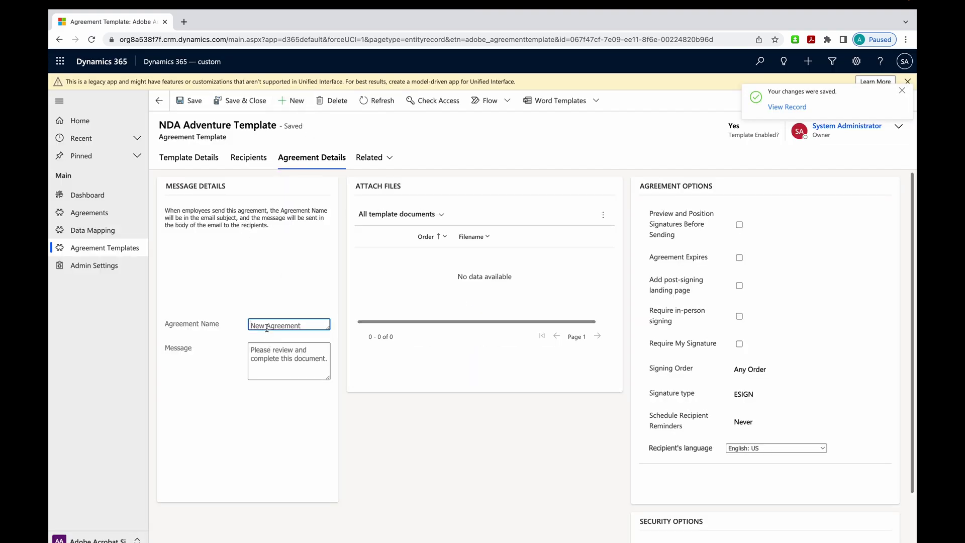
{"action": "left_click_drag", "start_coordinate": [317, 326], "coordinate": [240, 327]}
{"action": "type", "text": "NDA Adventure Template"}
{"action": "left_click_drag", "start_coordinate": [302, 327], "coordinate": [331, 327]}
{"action": "key", "text": "BackSpace"}
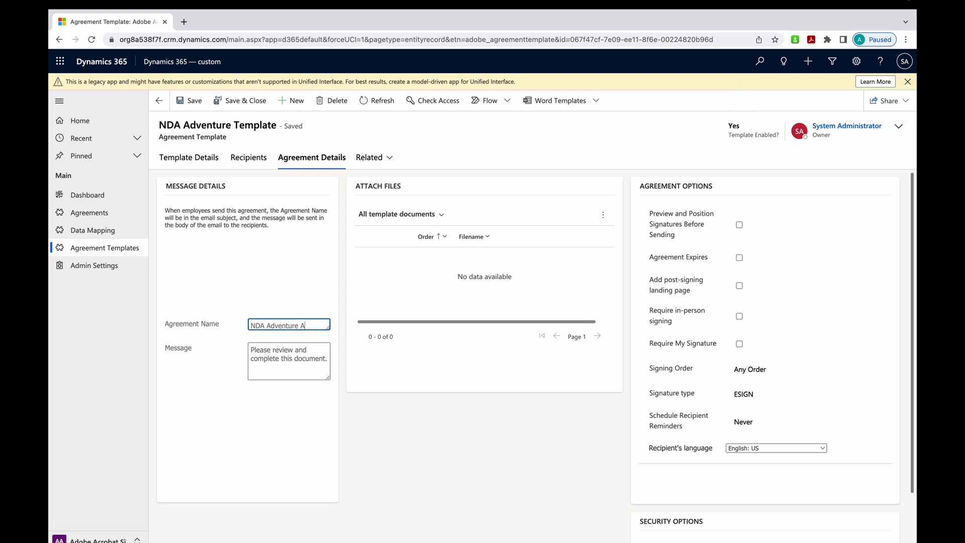
{"action": "type", "text": "Agreement"}
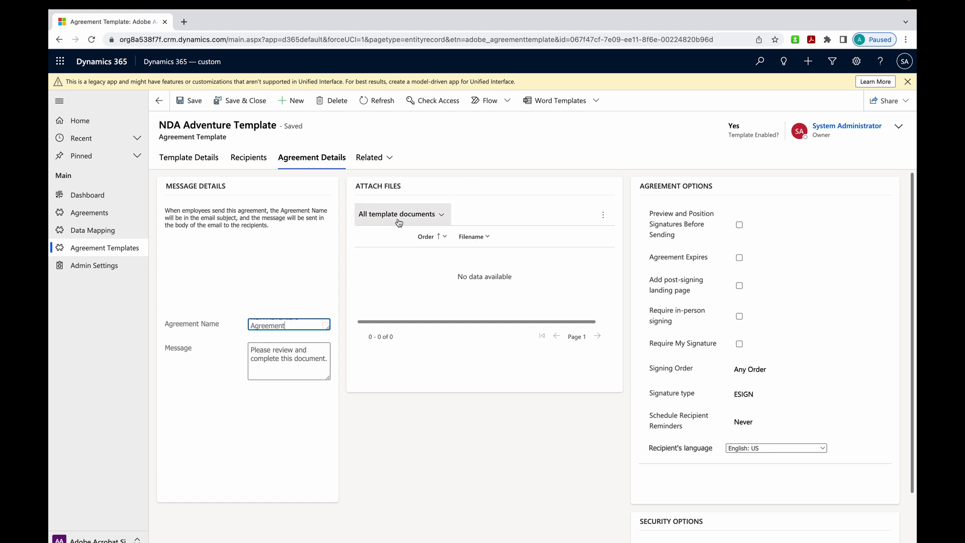
Upload NDA_AdventureWorks_B.docx as a new document under Attach Files
{"action": "left_click", "coordinate": [603, 216]}
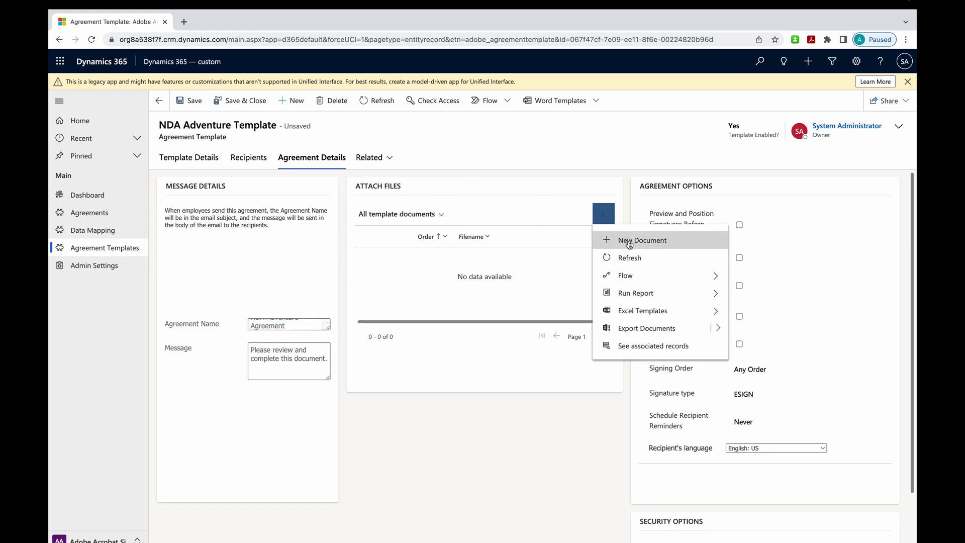
{"action": "left_click", "coordinate": [630, 241]}
{"action": "left_click", "coordinate": [178, 164]}
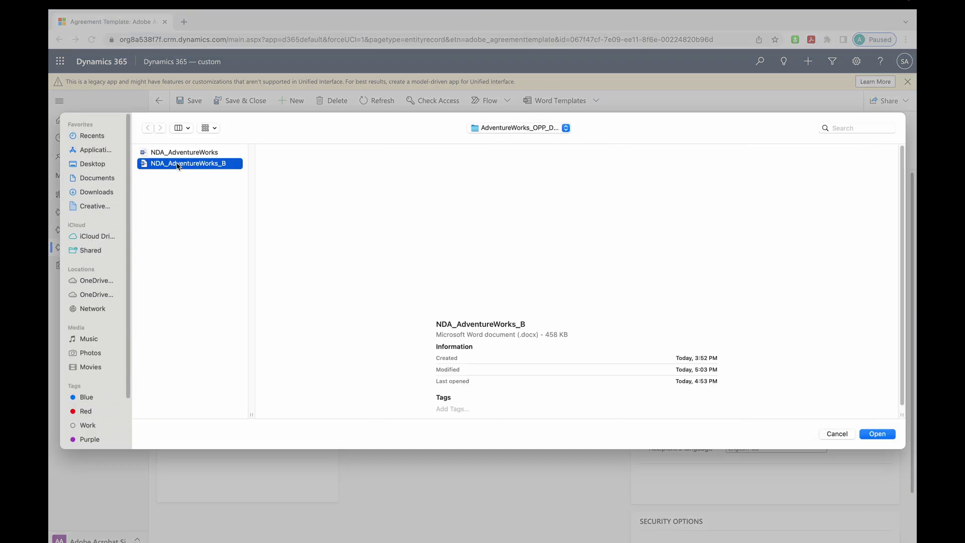
{"action": "left_click", "coordinate": [875, 434]}
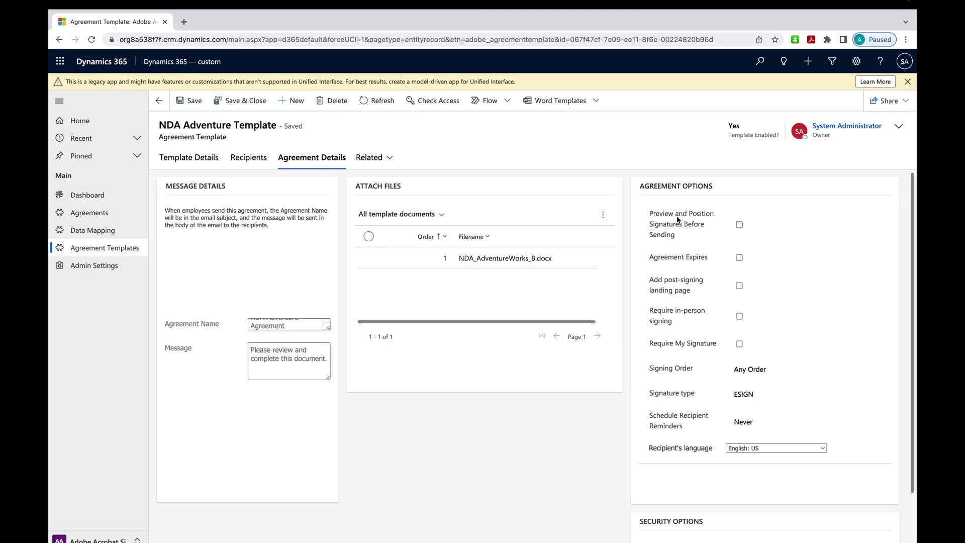
Turn on Preview and Position Signatures Before Sending and leave Agreement Expires off
{"action": "left_click", "coordinate": [739, 225]}
{"action": "left_click", "coordinate": [739, 258]}
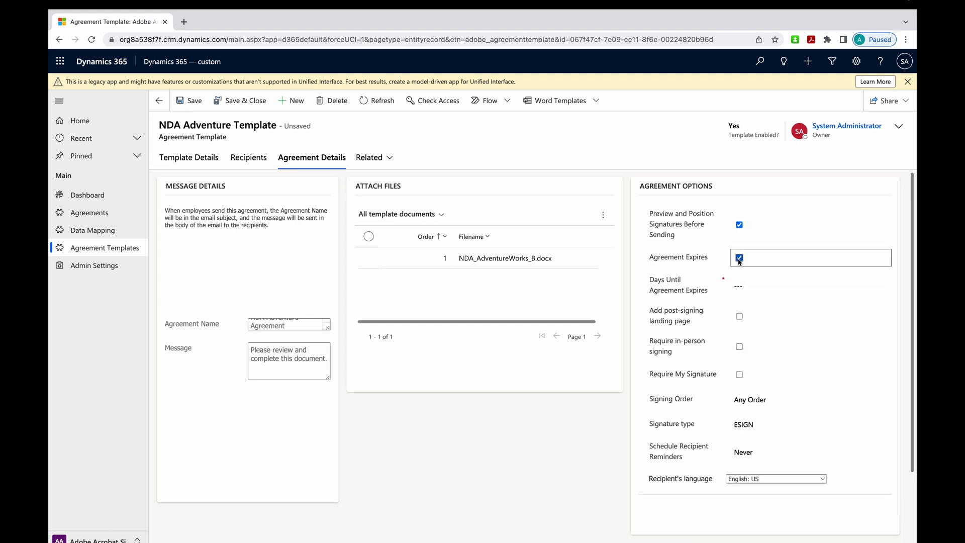
{"action": "left_click", "coordinate": [738, 259]}
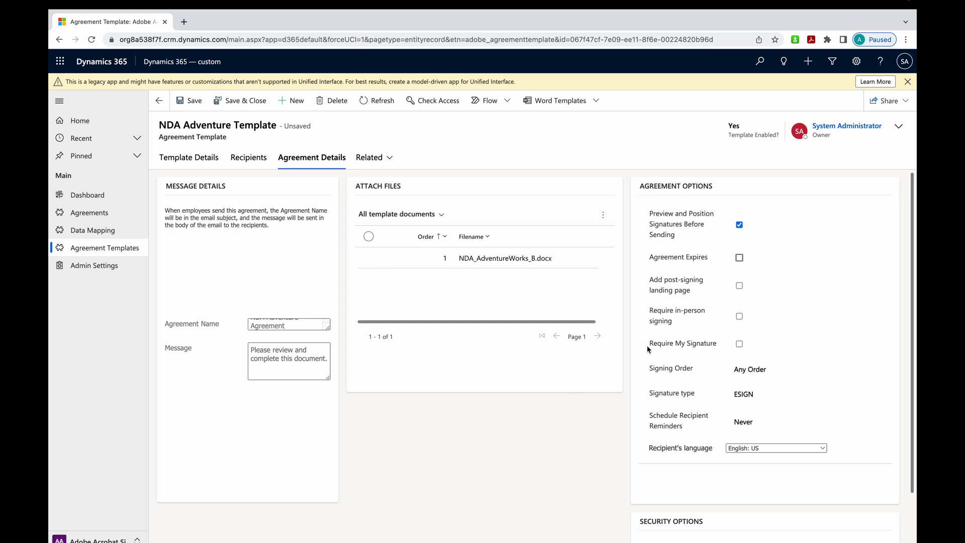
Keep Any Order signing, Never reminders and EMAIL identity verification
{"action": "left_click", "coordinate": [885, 370]}
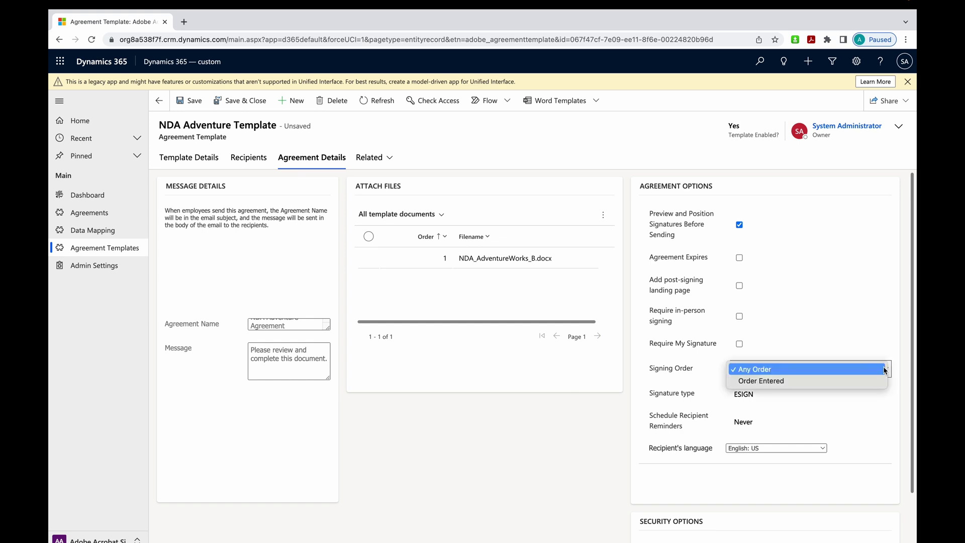
{"action": "left_click", "coordinate": [884, 370]}
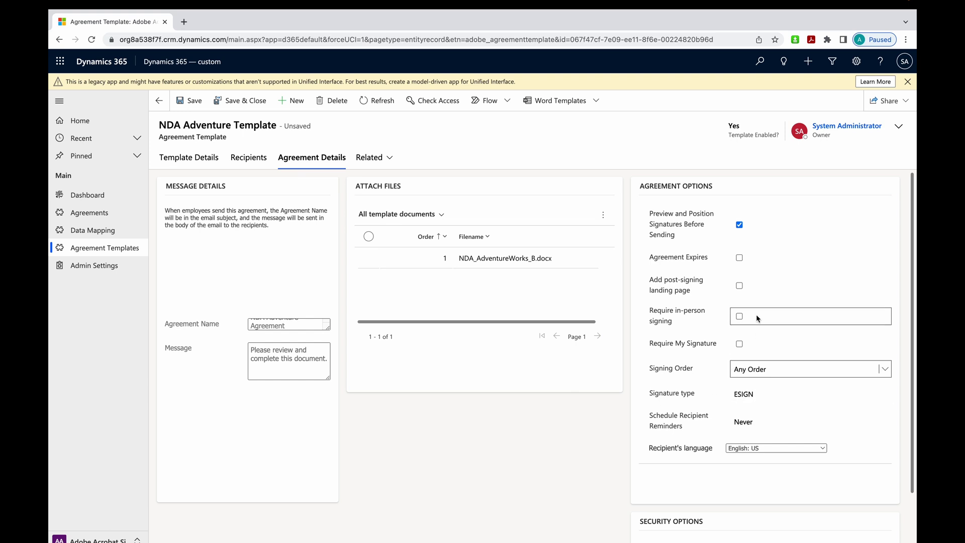
{"action": "left_click", "coordinate": [758, 422]}
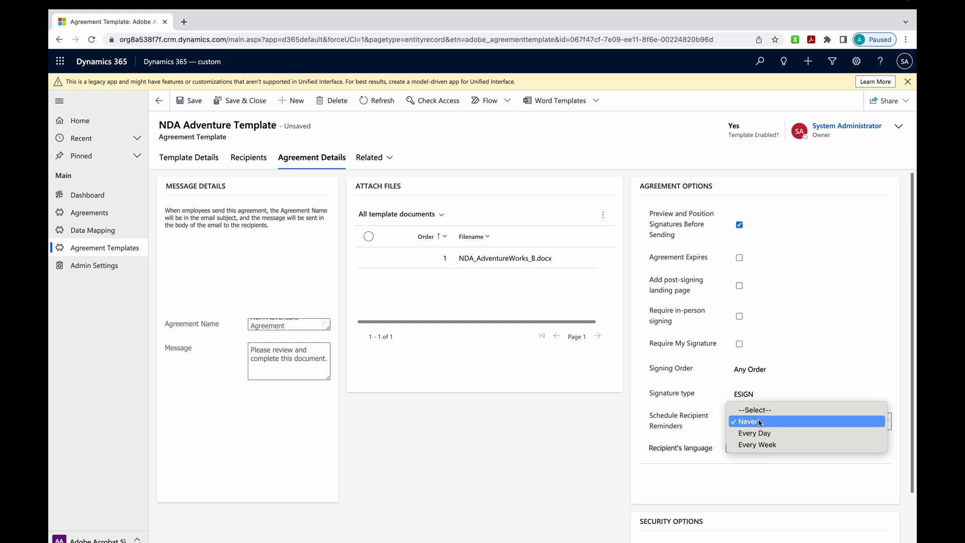
{"action": "left_click", "coordinate": [759, 423]}
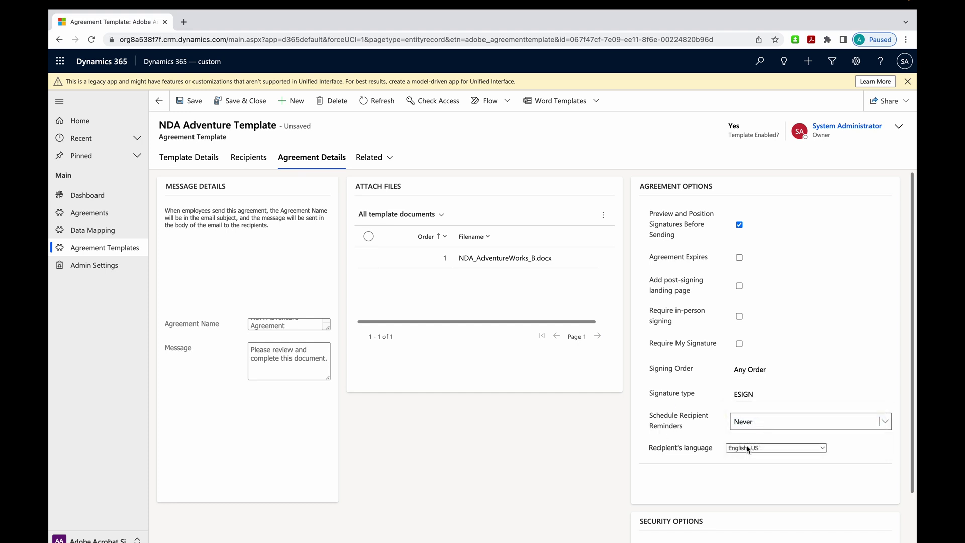
{"action": "scroll", "coordinate": [744, 442], "scroll_direction": "down", "scroll_amount": 1}
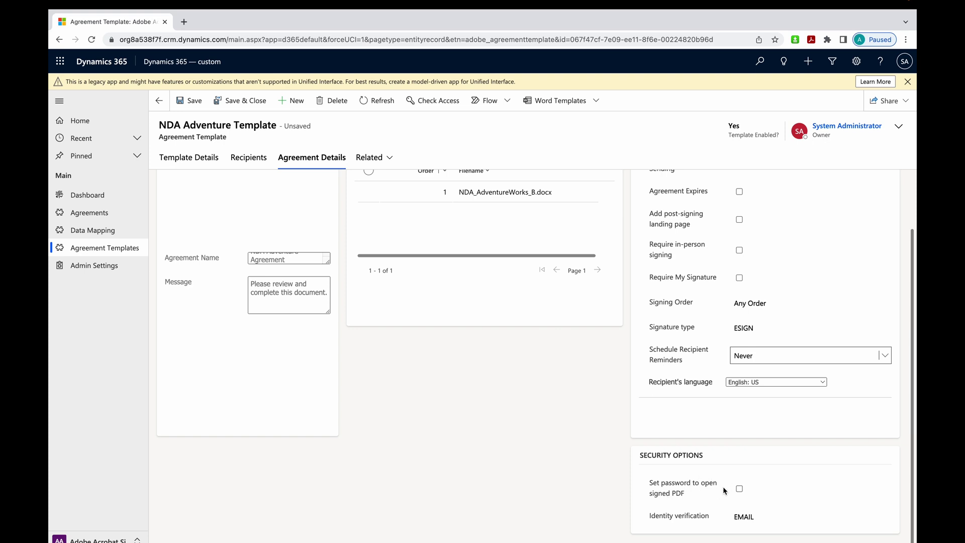
{"action": "left_click", "coordinate": [886, 516]}
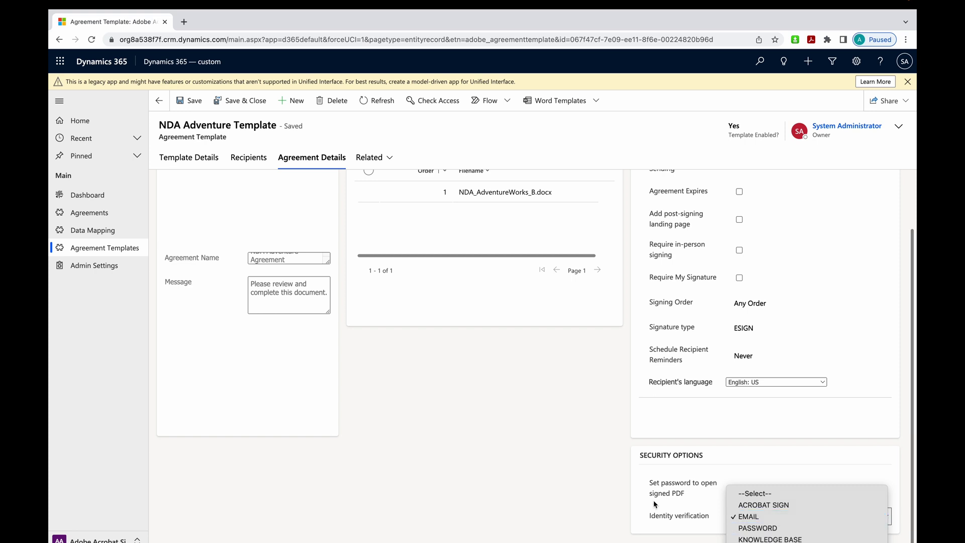
{"action": "key", "text": "Escape"}
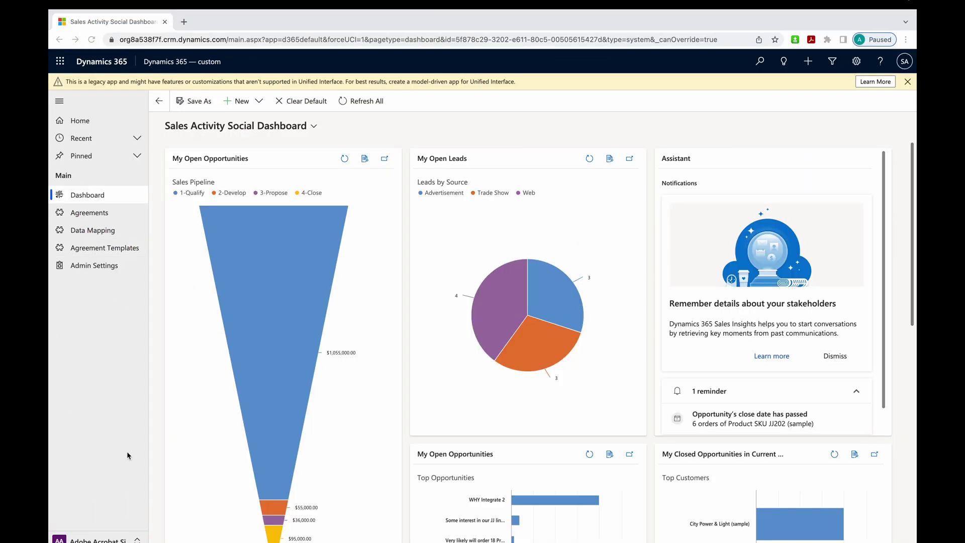
Switch to the Sales area and open the Keep Ordering Better Airline Food opportunity
{"action": "left_click", "coordinate": [137, 540]}
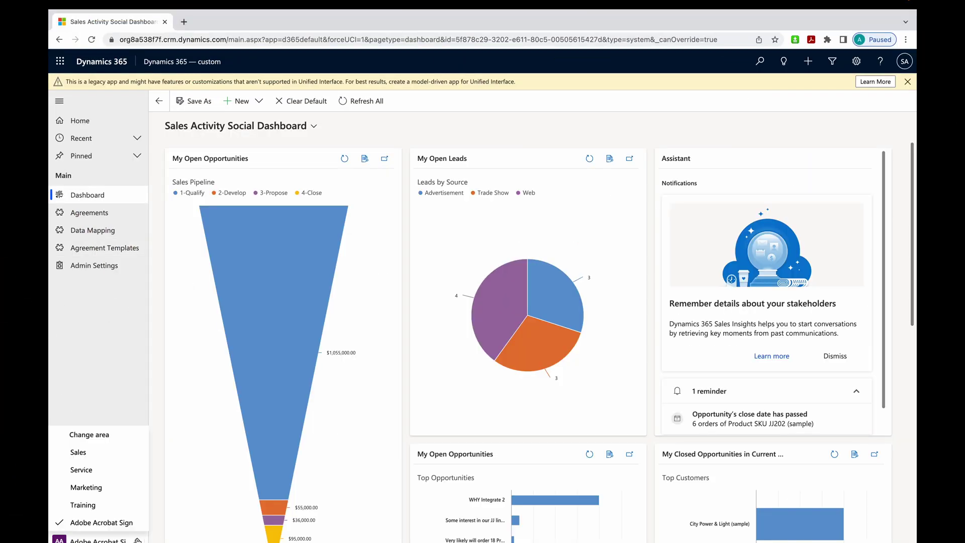
{"action": "left_click", "coordinate": [76, 453]}
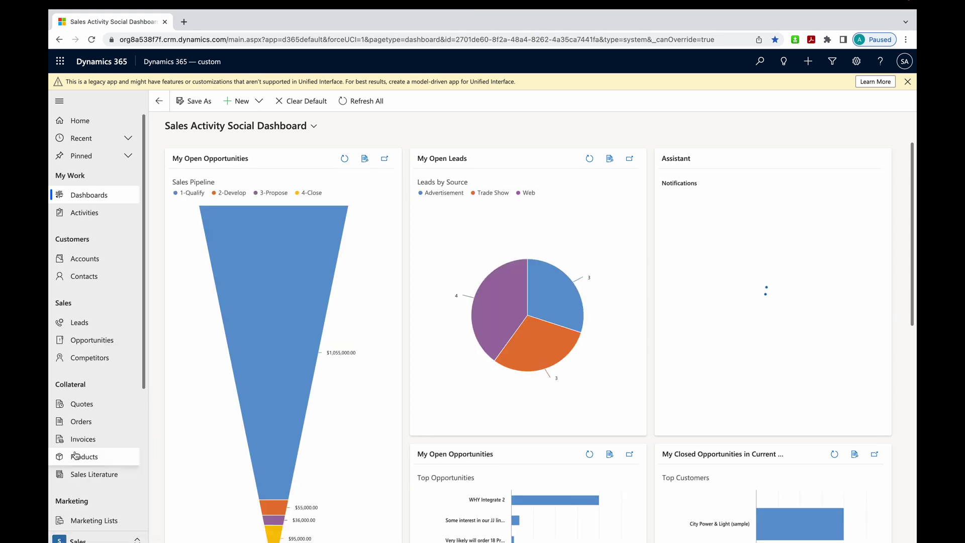
{"action": "left_click", "coordinate": [79, 340]}
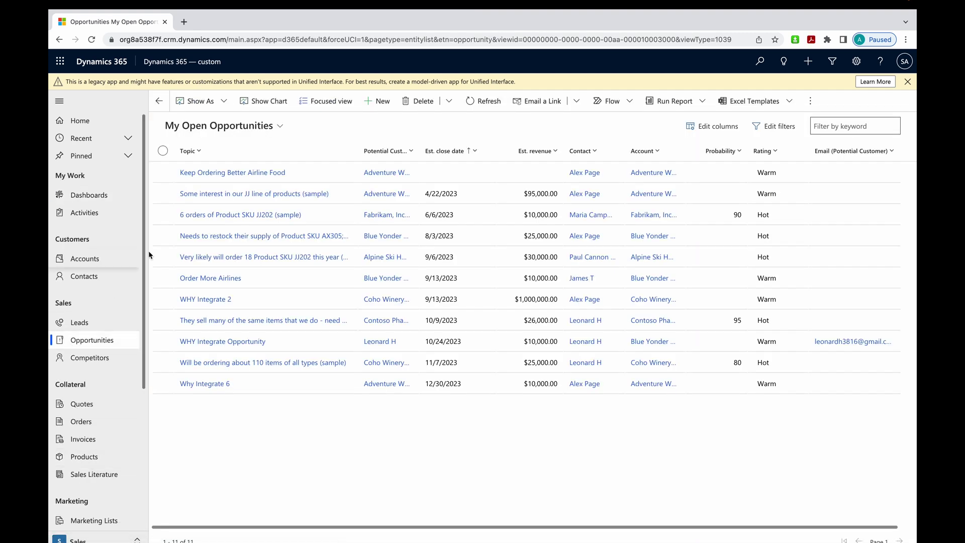
{"action": "left_click", "coordinate": [219, 174]}
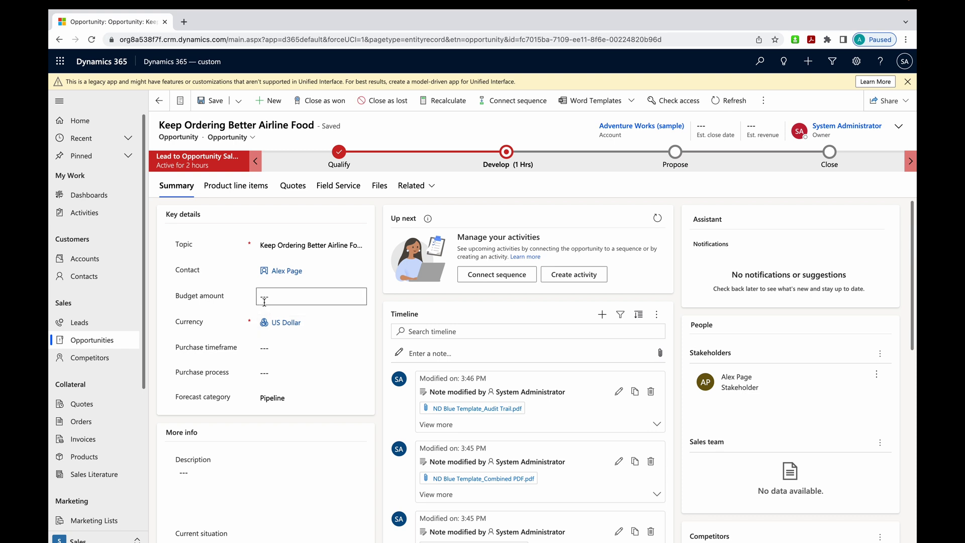
Bring up the Request Signatures template list for the opportunity
{"action": "scroll", "coordinate": [502, 227], "scroll_direction": "down", "scroll_amount": 1}
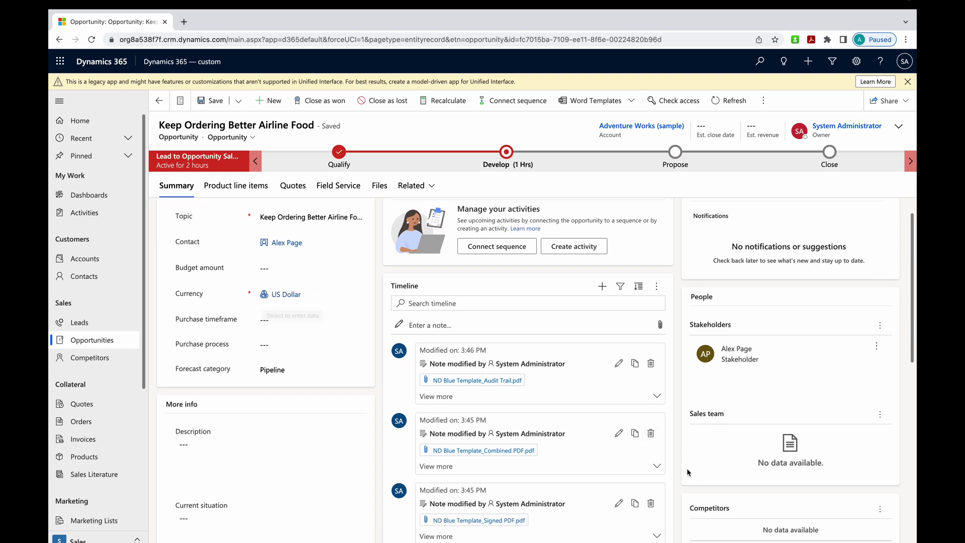
{"action": "left_click", "coordinate": [764, 101]}
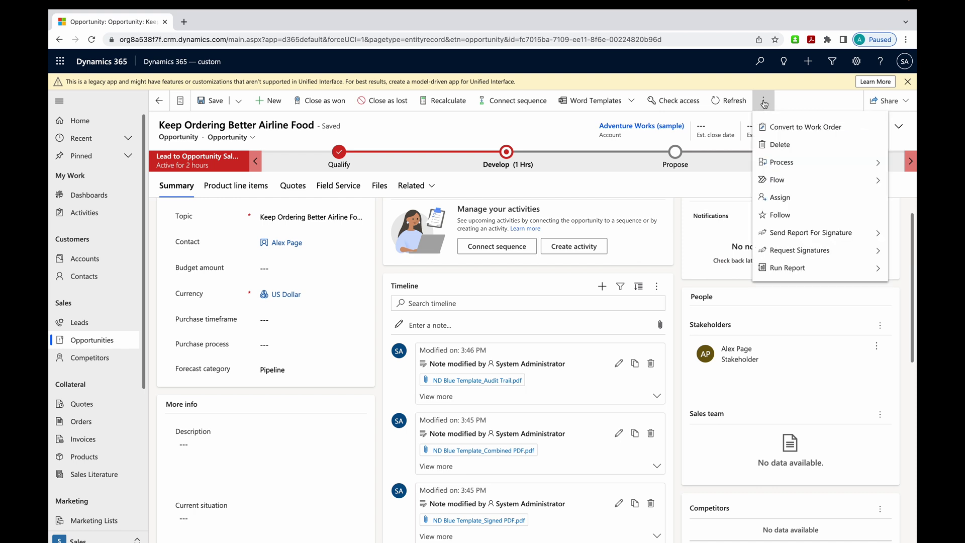
{"action": "left_click", "coordinate": [799, 250]}
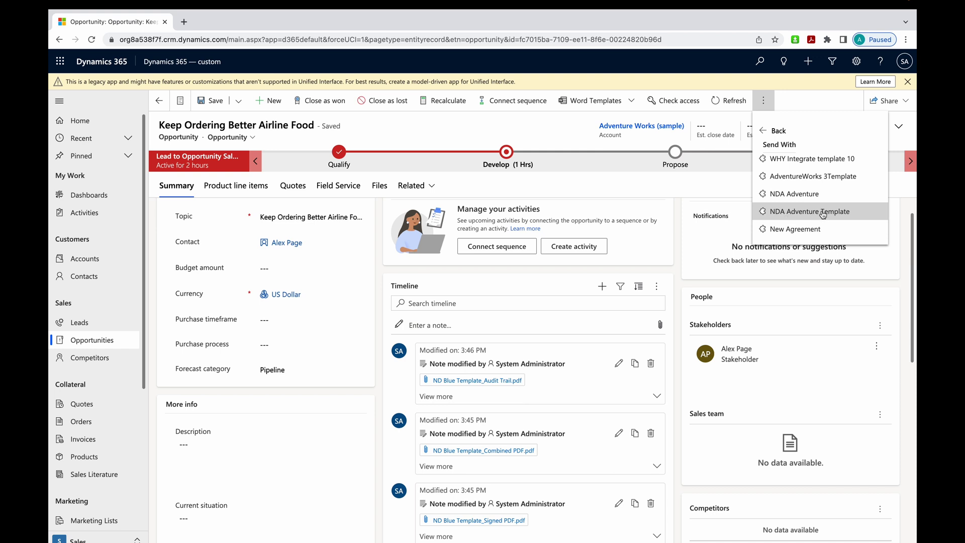
Create an agreement from NDA Adventure Template in the Send With list
{"action": "left_click", "coordinate": [788, 211]}
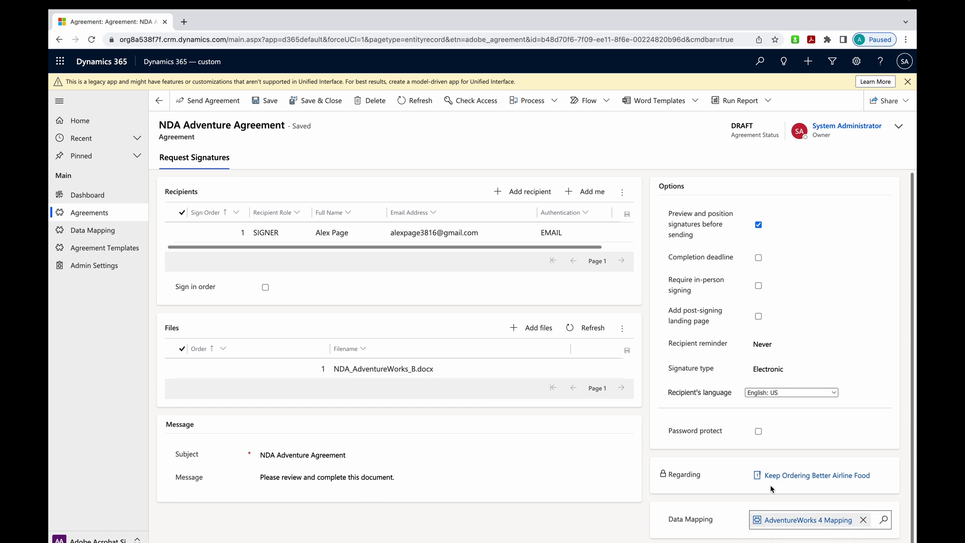
Check the CLIENT signature, name and date fields in the preview, then send the NDA Adventure Agreement
{"action": "left_click", "coordinate": [200, 102]}
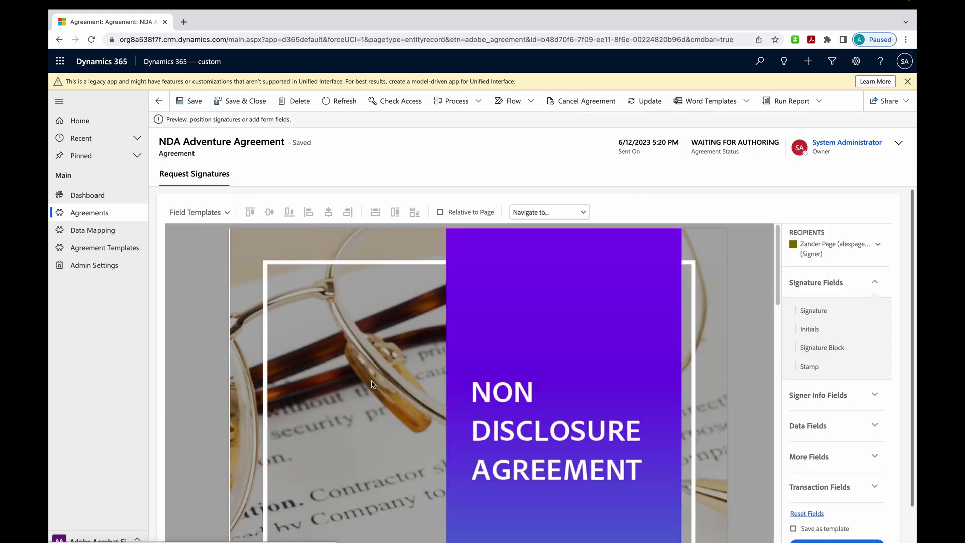
{"action": "scroll", "coordinate": [321, 379], "scroll_direction": "down", "scroll_amount": 5}
{"action": "scroll", "coordinate": [321, 384], "scroll_direction": "down", "scroll_amount": 10}
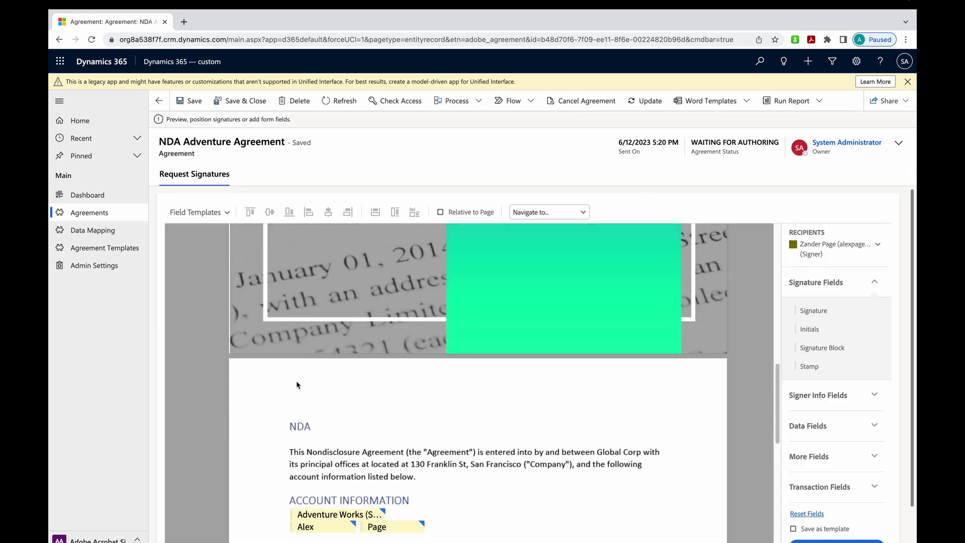
{"action": "scroll", "coordinate": [282, 311], "scroll_direction": "down", "scroll_amount": 2}
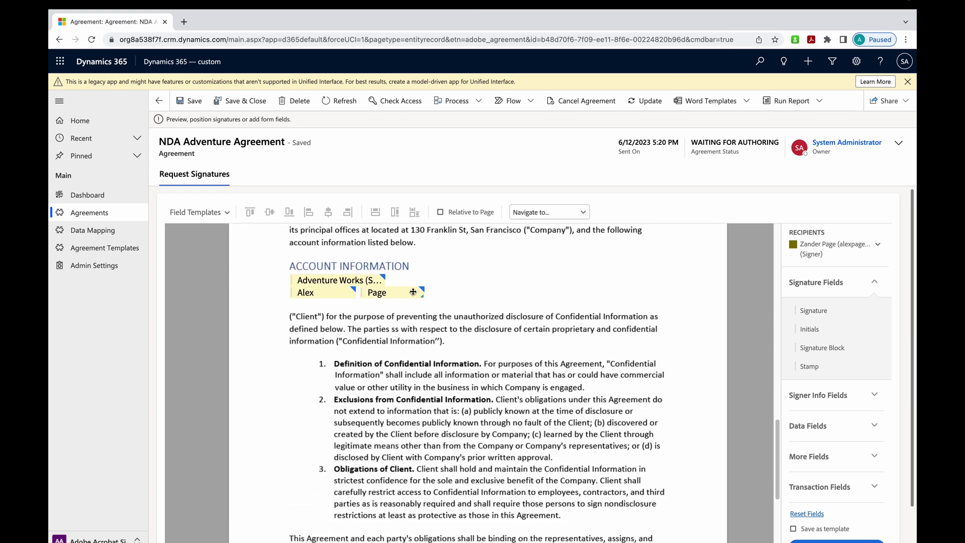
{"action": "scroll", "coordinate": [352, 352], "scroll_direction": "down", "scroll_amount": 5}
{"action": "scroll", "coordinate": [334, 382], "scroll_direction": "down", "scroll_amount": 3}
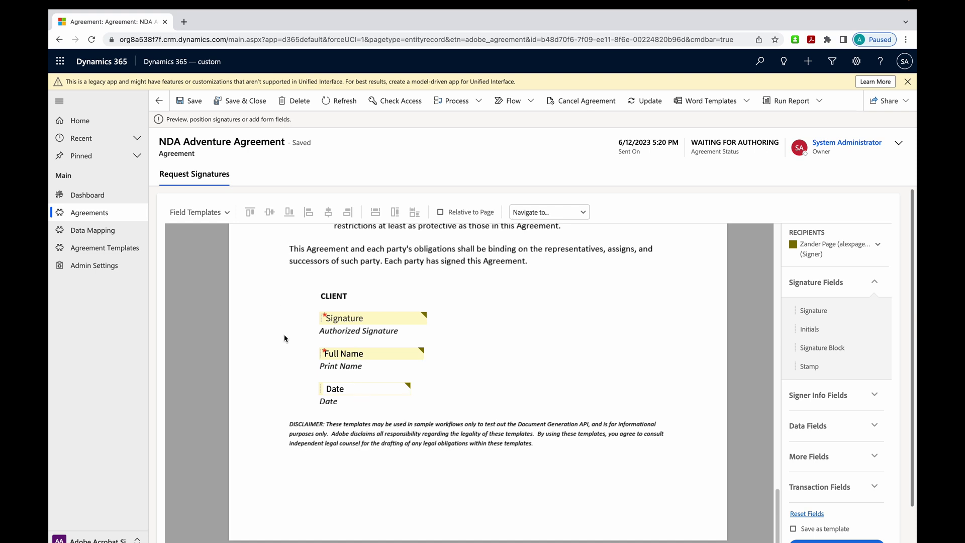
{"action": "scroll", "coordinate": [312, 404], "scroll_direction": "down", "scroll_amount": 1}
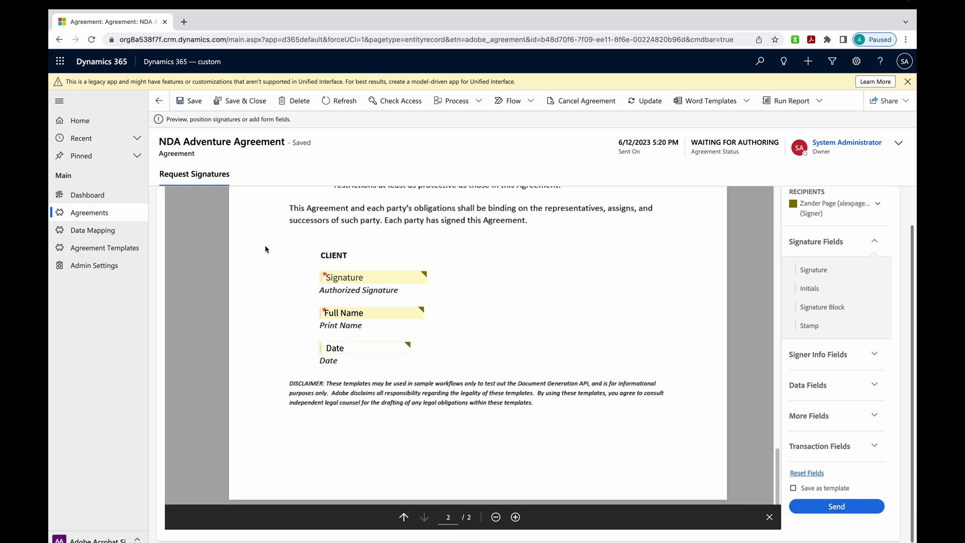
{"action": "left_click", "coordinate": [842, 511]}
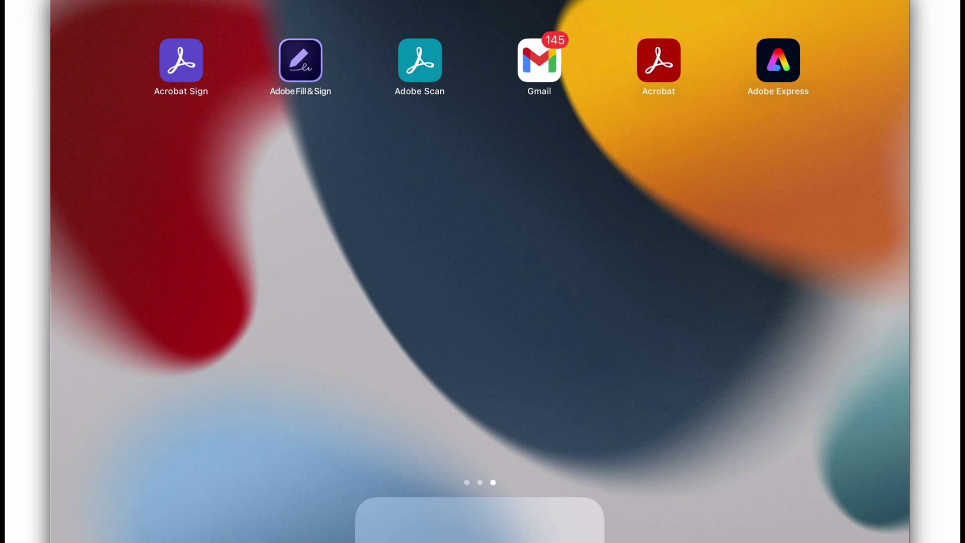
Open the 5:20 PM NDA Adventure Agreement email in Gmail and go to Review and sign
{"action": "left_click", "coordinate": [540, 61]}
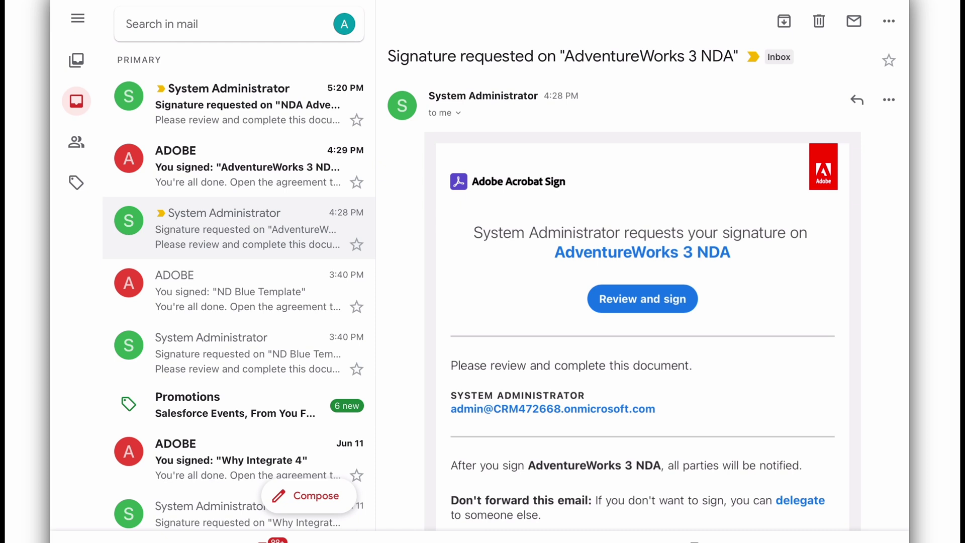
{"action": "left_click", "coordinate": [246, 105]}
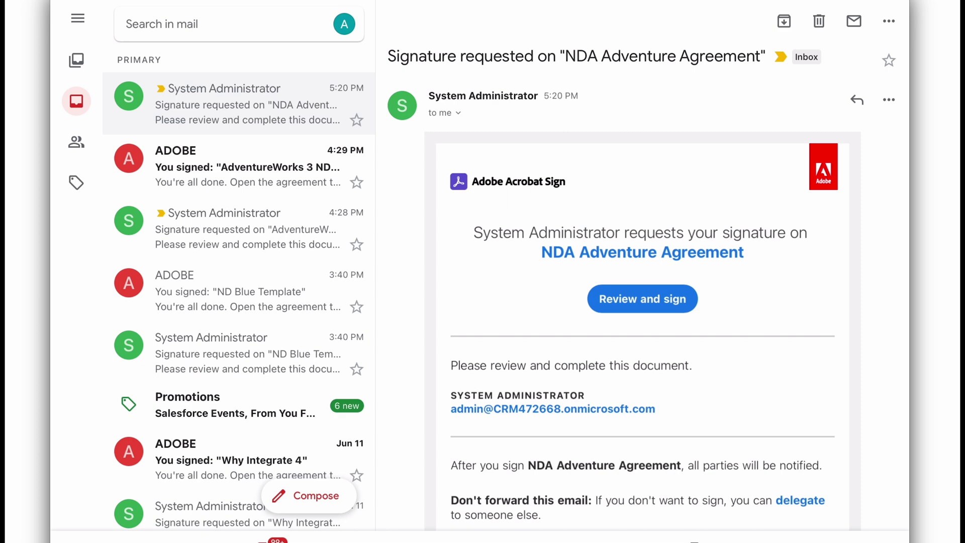
{"action": "left_click", "coordinate": [642, 298]}
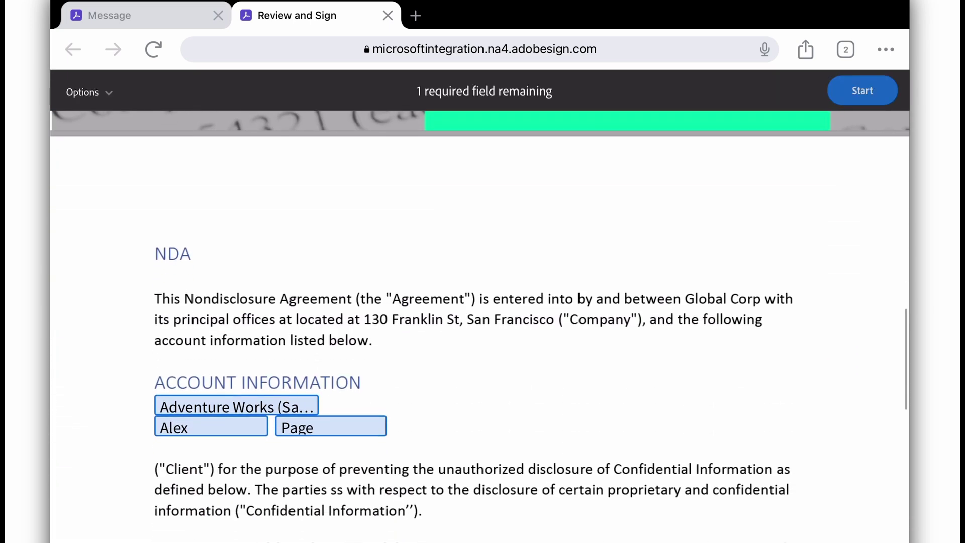
Fill the Authorized Signature field with a typed signature instead of a drawn one, then finish signing
{"action": "scroll", "coordinate": [480, 327], "scroll_direction": "down", "scroll_amount": 20}
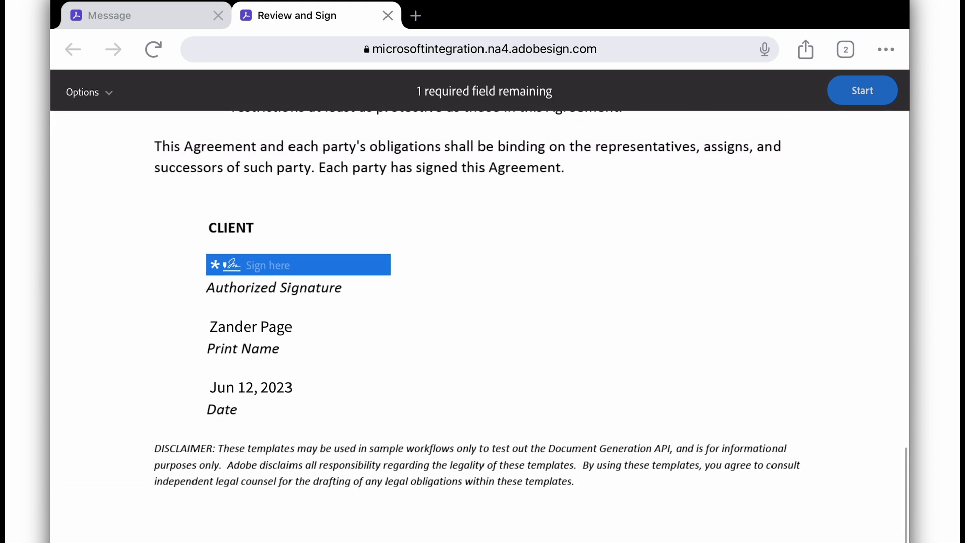
{"action": "scroll", "coordinate": [480, 327], "scroll_direction": "up", "scroll_amount": 4}
{"action": "scroll", "coordinate": [480, 326], "scroll_direction": "down", "scroll_amount": 3}
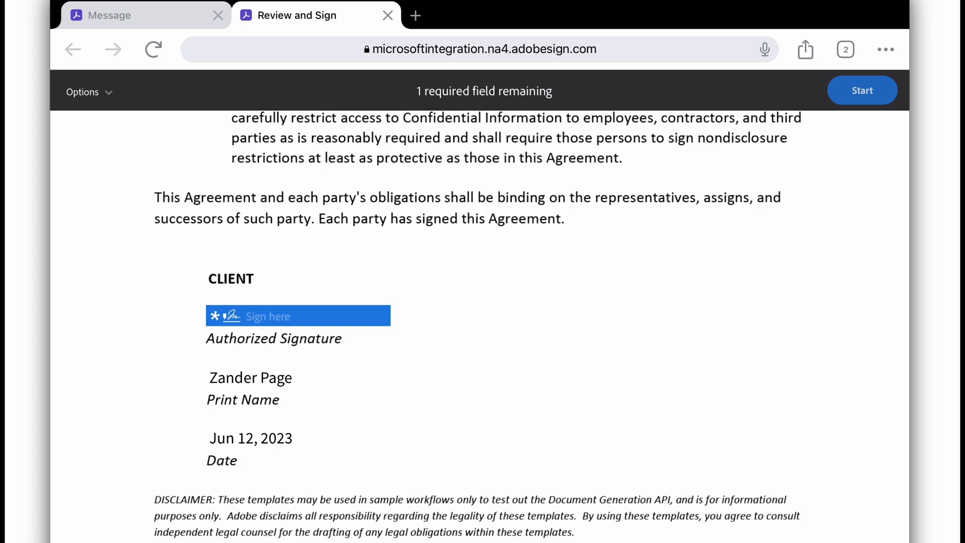
{"action": "left_click", "coordinate": [298, 316]}
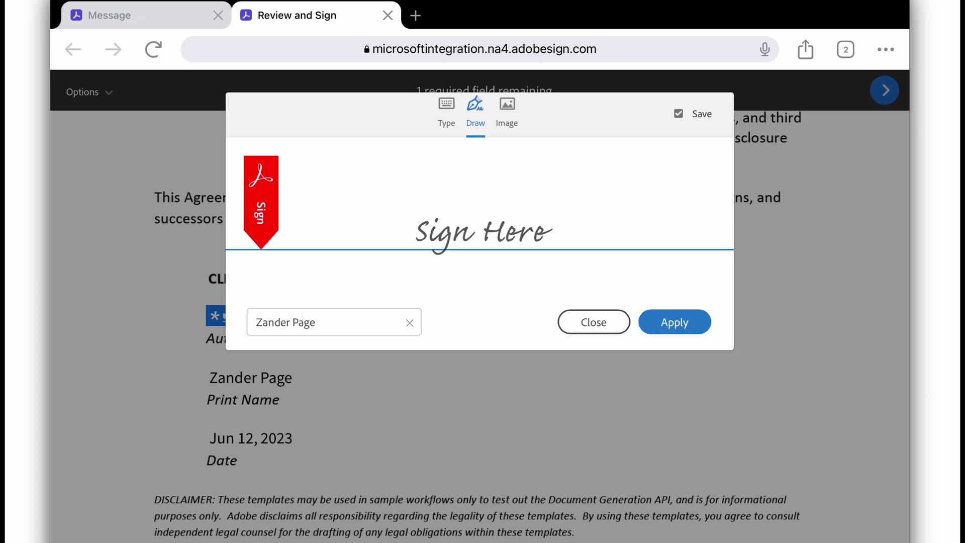
{"action": "left_click_drag", "start_coordinate": [555, 230], "coordinate": [356, 252]}
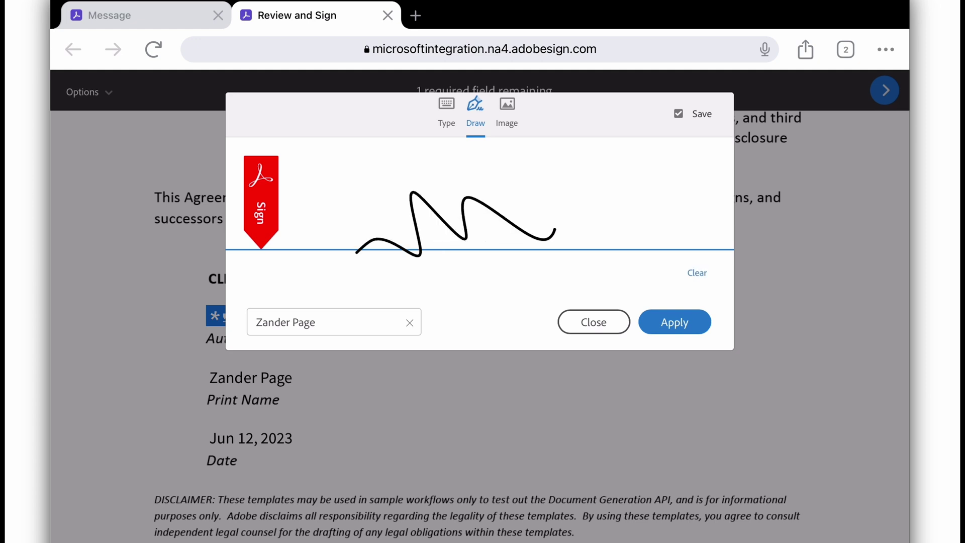
{"action": "left_click", "coordinate": [697, 272]}
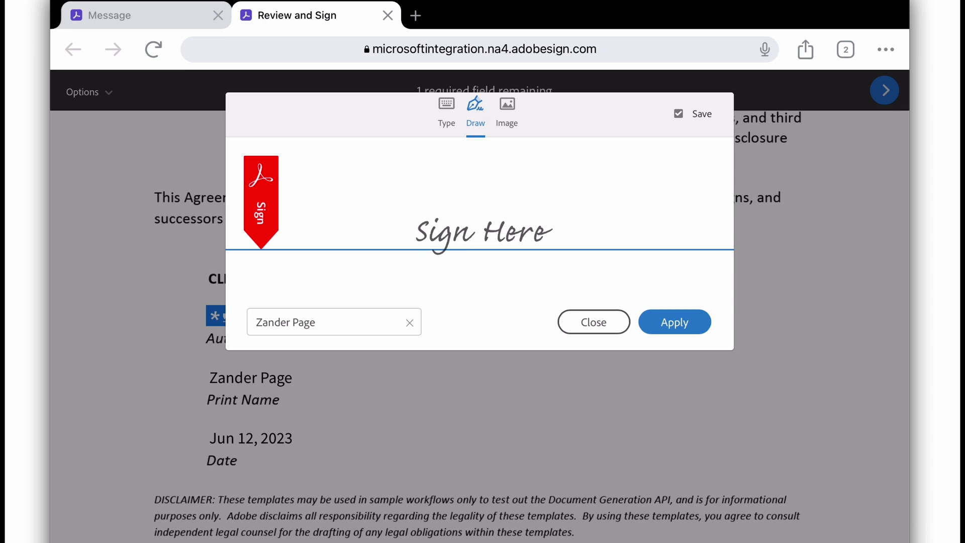
{"action": "left_click", "coordinate": [446, 113]}
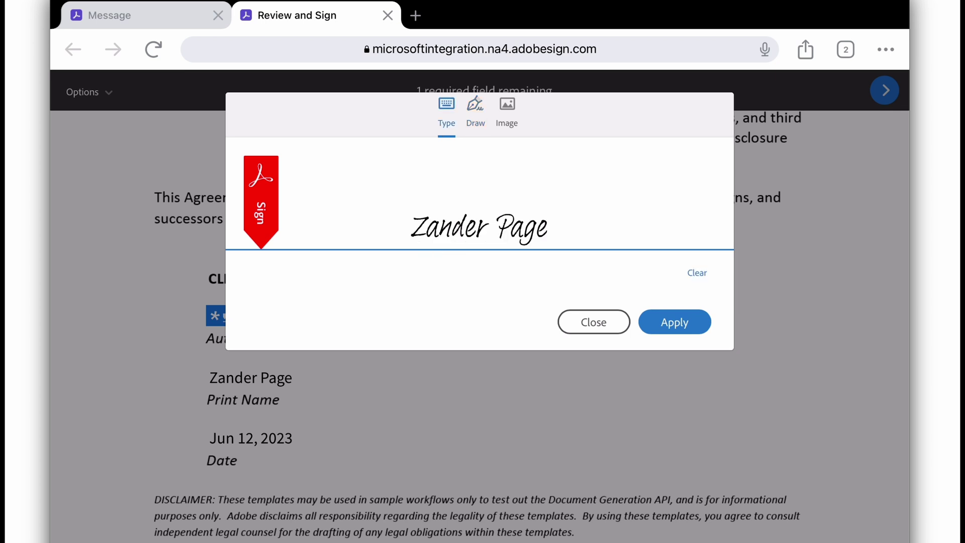
{"action": "left_click", "coordinate": [675, 322]}
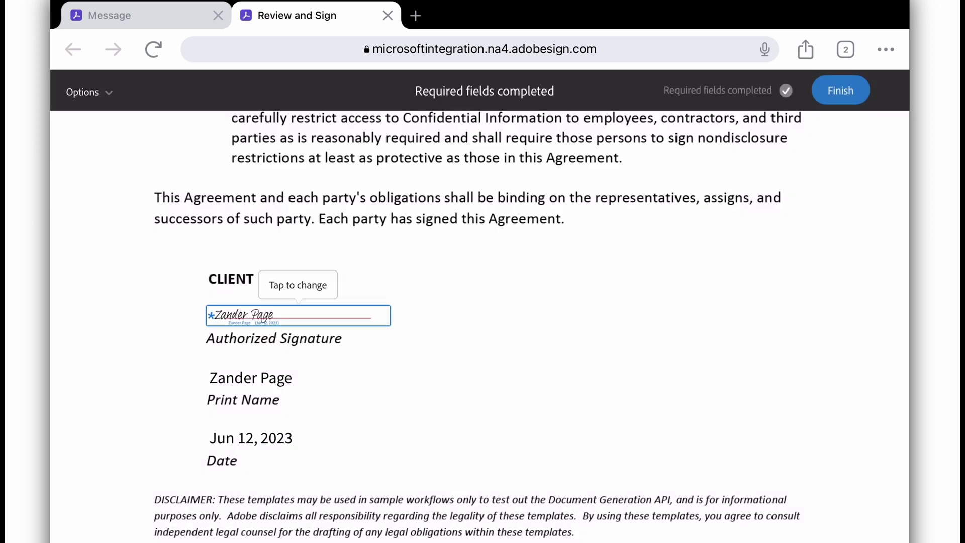
{"action": "left_click", "coordinate": [840, 91]}
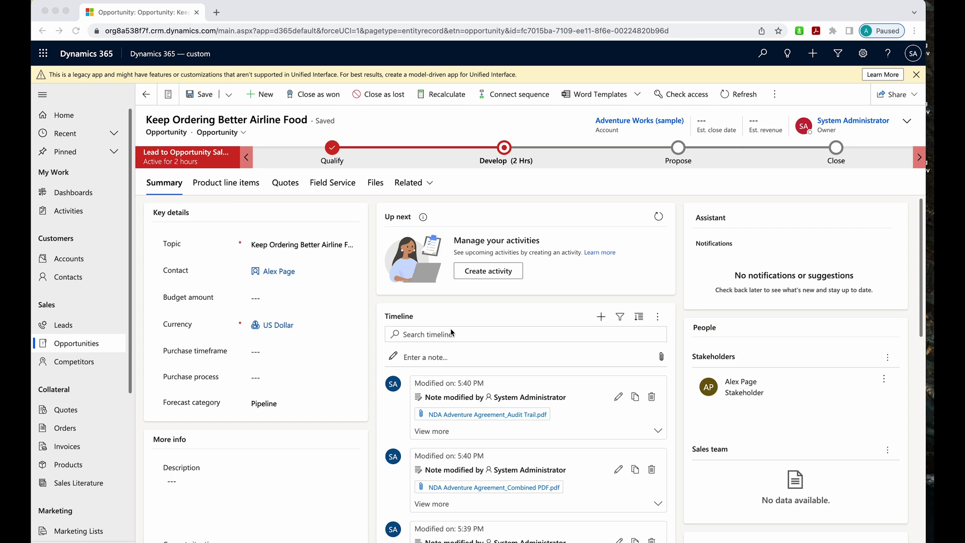
Download the NDA Adventure Agreement_Combined PDF from the opportunity timeline and open it
{"action": "scroll", "coordinate": [450, 336], "scroll_direction": "down", "scroll_amount": 2}
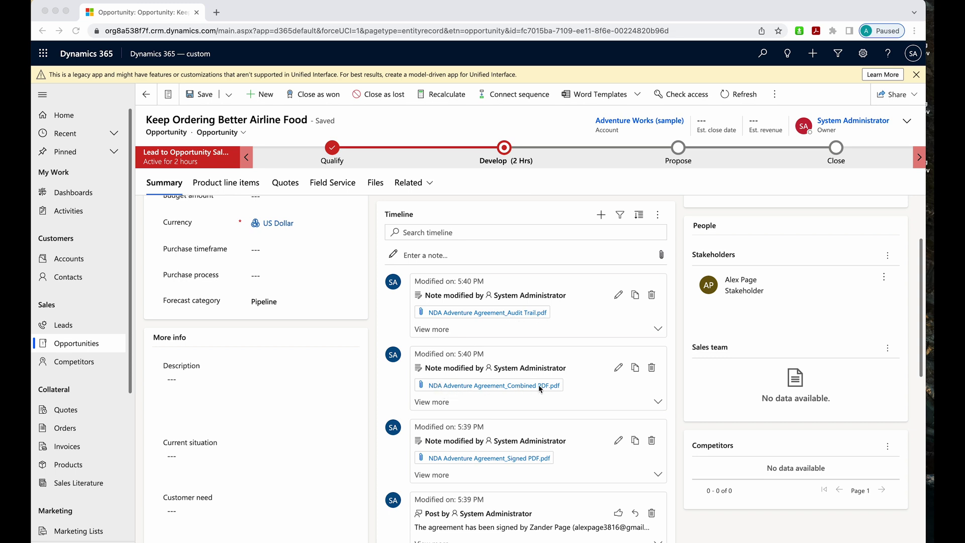
{"action": "left_click", "coordinate": [451, 388]}
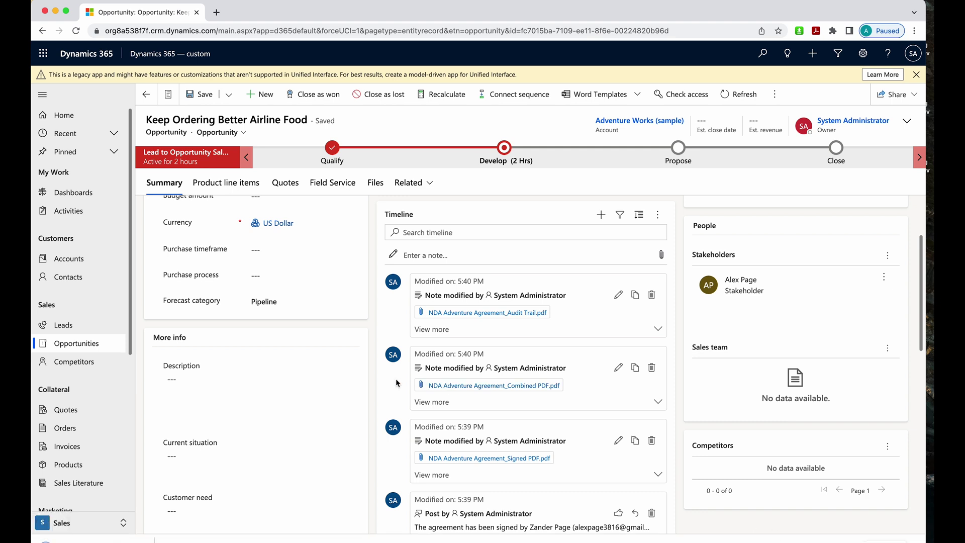
{"action": "right_click", "coordinate": [146, 540]}
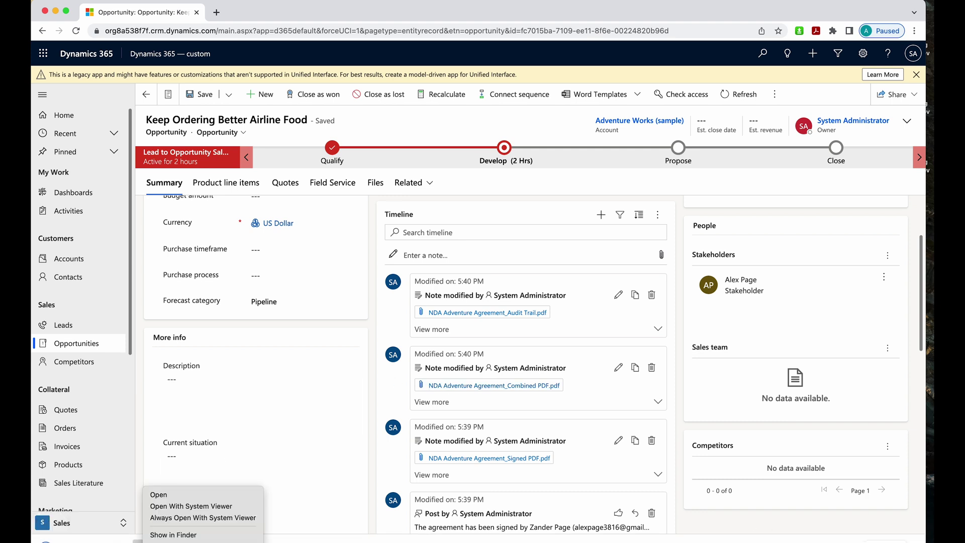
{"action": "left_click", "coordinate": [157, 495]}
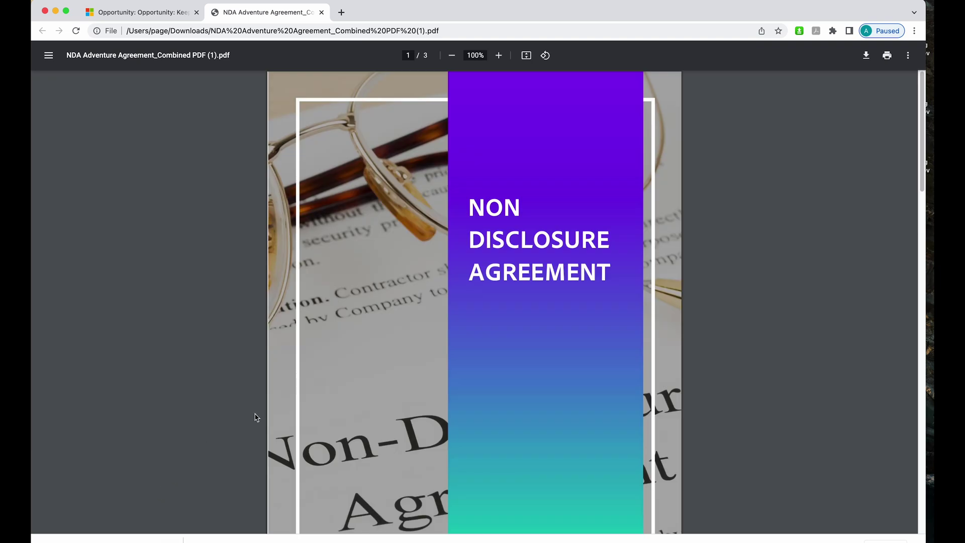
Scroll the combined PDF from the cover page to page 3's Final Audit Report showing Signed
{"action": "scroll", "coordinate": [525, 190], "scroll_direction": "down", "scroll_amount": 10}
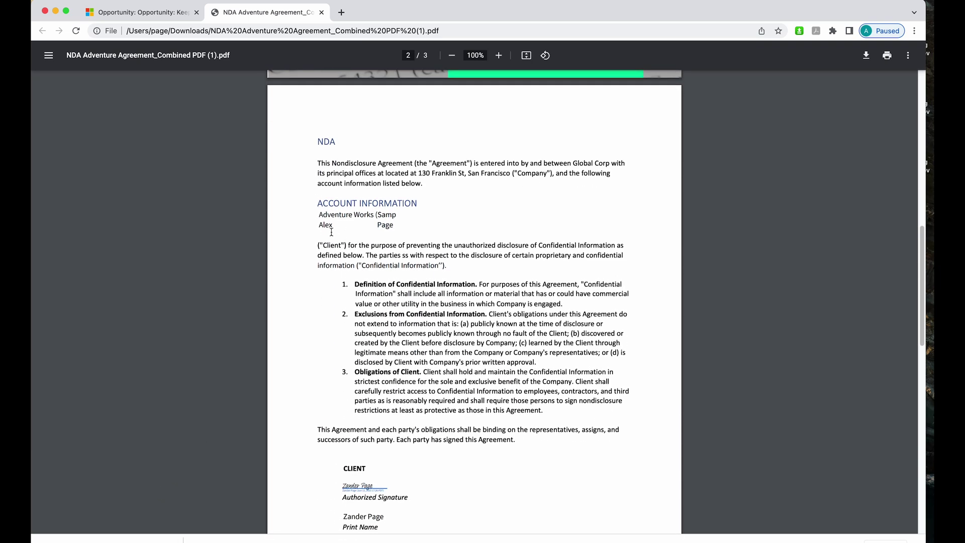
{"action": "scroll", "coordinate": [346, 235], "scroll_direction": "down", "scroll_amount": 5}
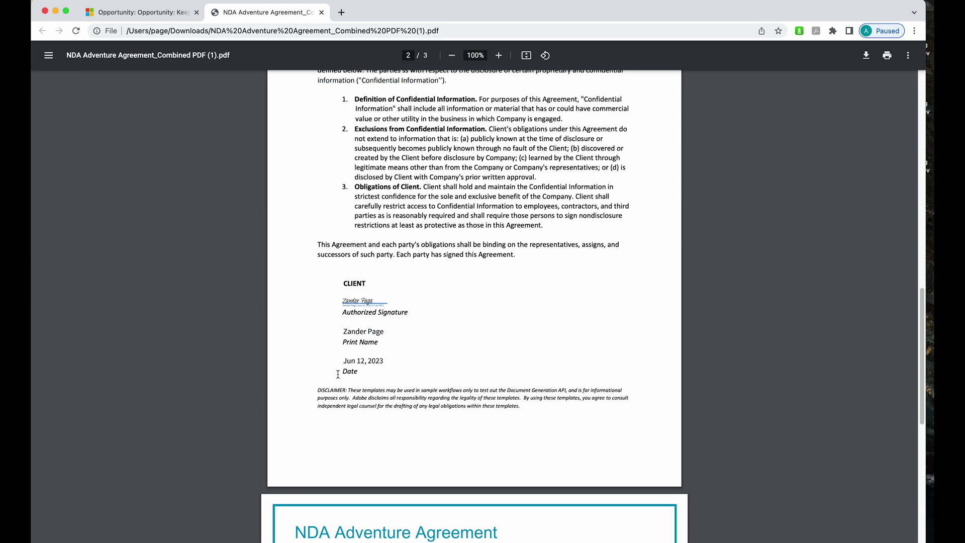
{"action": "scroll", "coordinate": [337, 375], "scroll_direction": "down", "scroll_amount": 4}
{"action": "scroll", "coordinate": [331, 369], "scroll_direction": "down", "scroll_amount": 8}
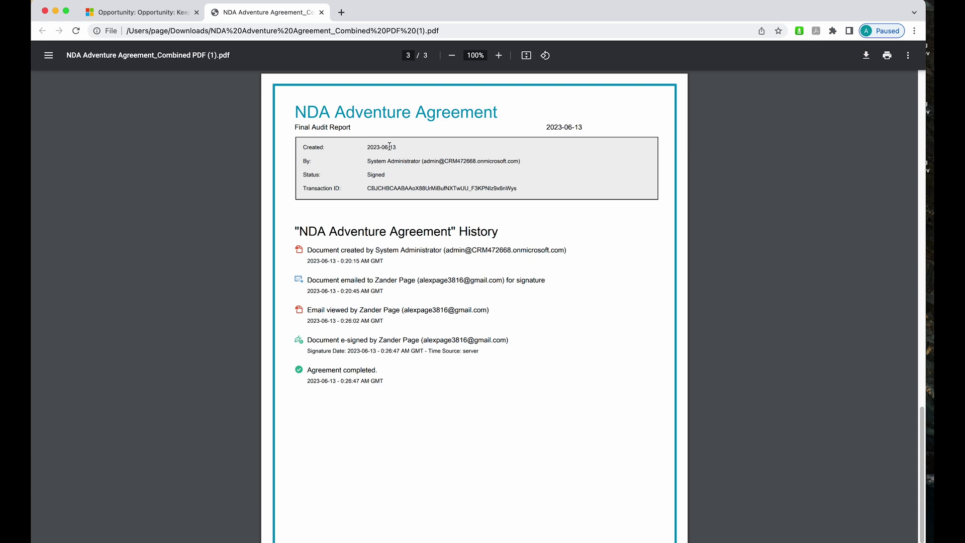
Go to the Adobe Acrobat Sign area's Agreements list to confirm NDA Adventure Agreement is SIGNED
{"action": "left_click", "coordinate": [130, 14]}
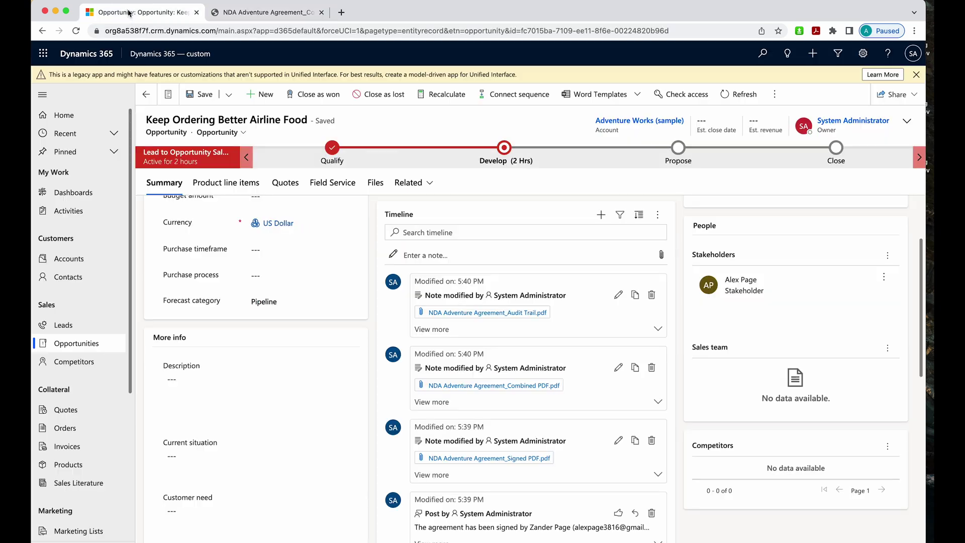
{"action": "left_click", "coordinate": [83, 538]}
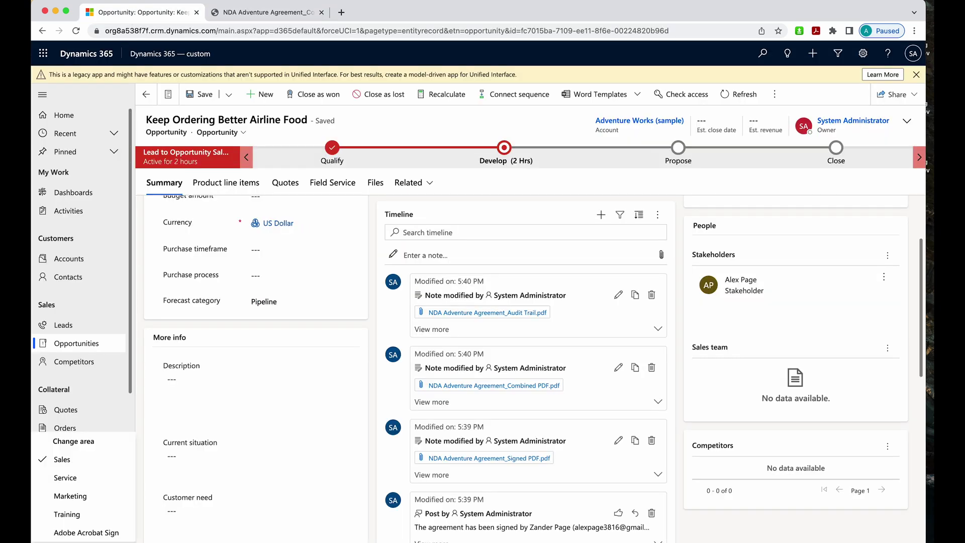
{"action": "left_click", "coordinate": [82, 535]}
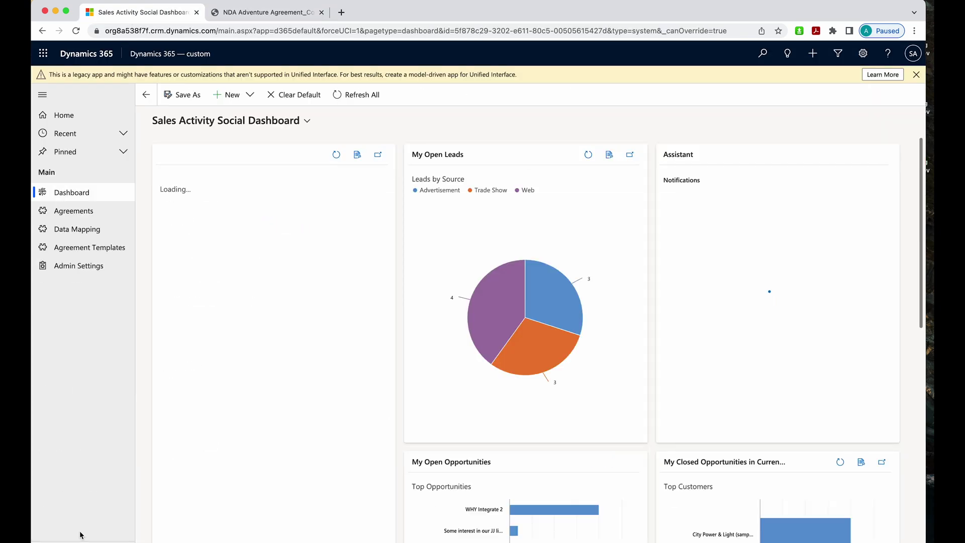
{"action": "left_click", "coordinate": [65, 215]}
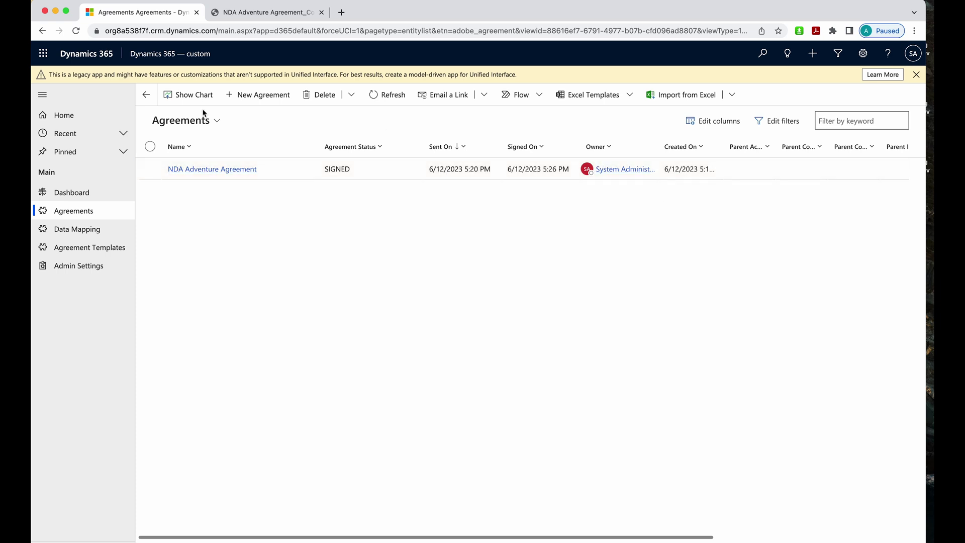
Return to the Sales Activity Social Dashboard via Home in the left sitemap
{"action": "left_click", "coordinate": [66, 118]}
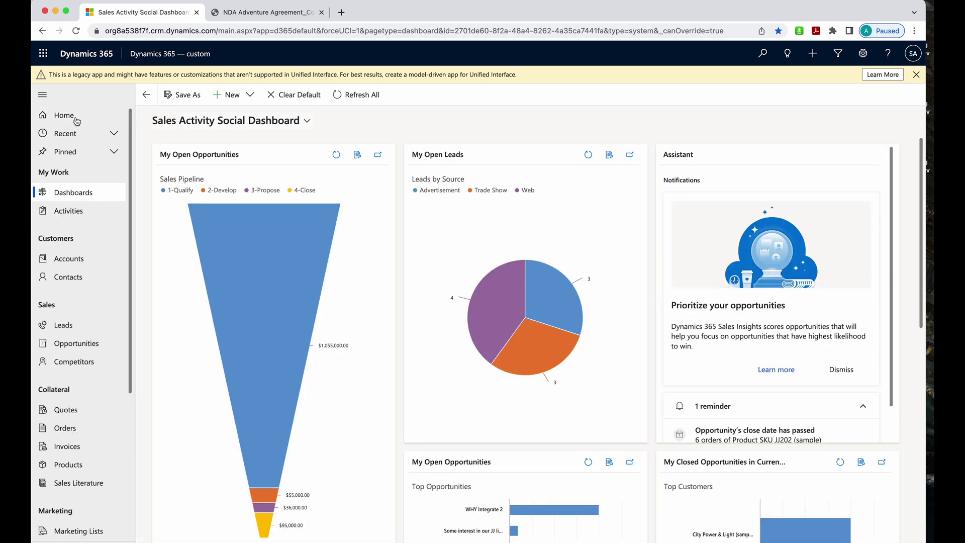